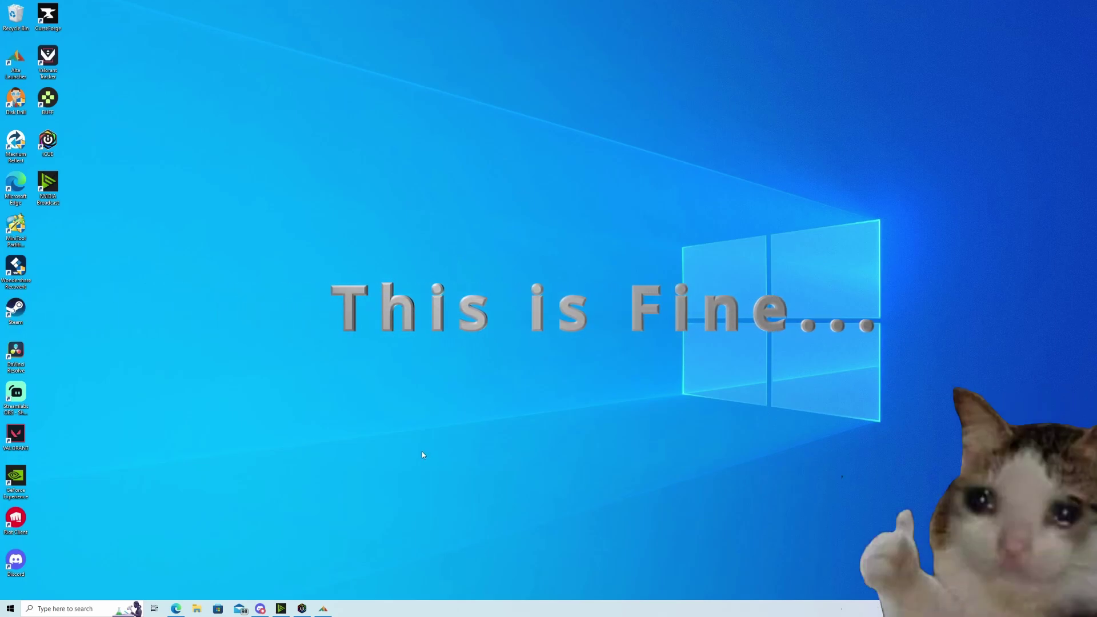
# - Restore Alta Launcher, nudge its window, and show A Township Tale's installation options
pyautogui.click(322, 610)
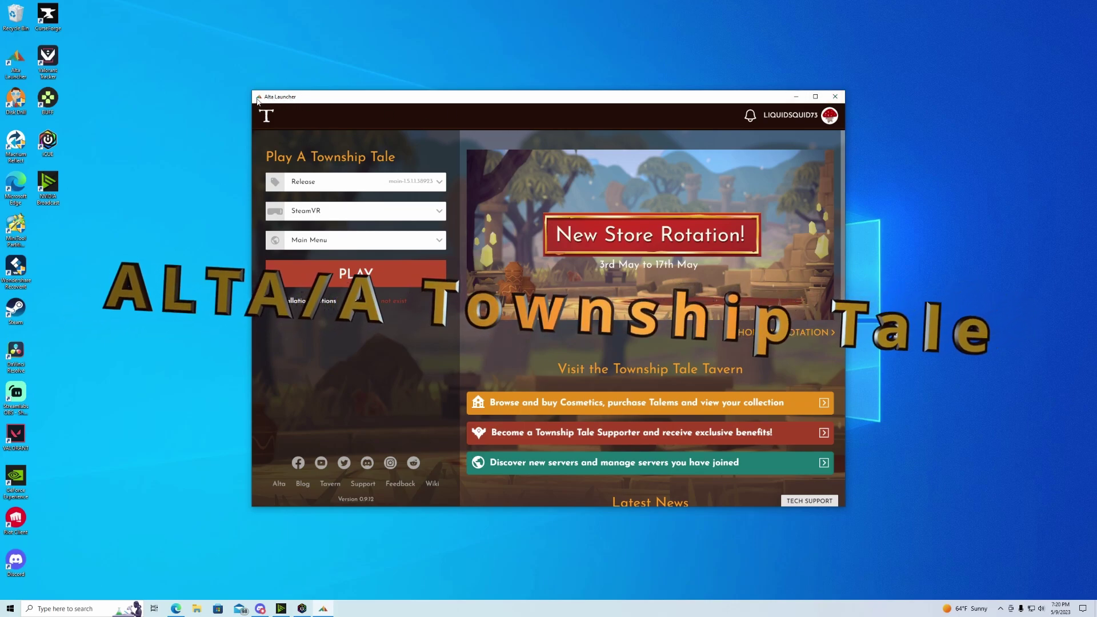
pyautogui.moveTo(265, 97); pyautogui.dragTo(280, 106)
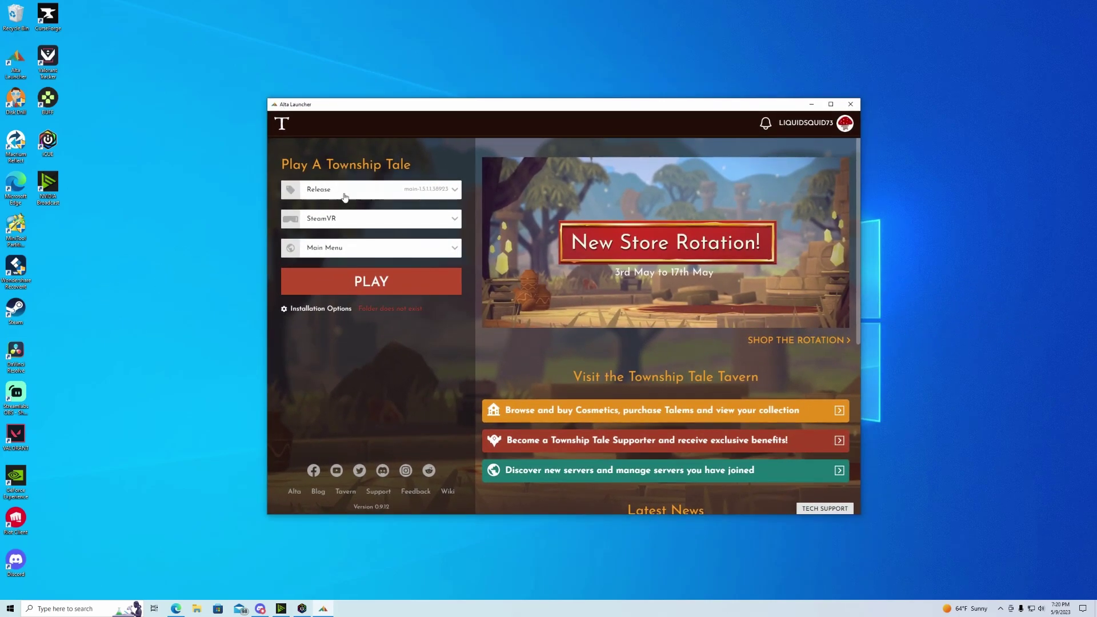
pyautogui.click(335, 310)
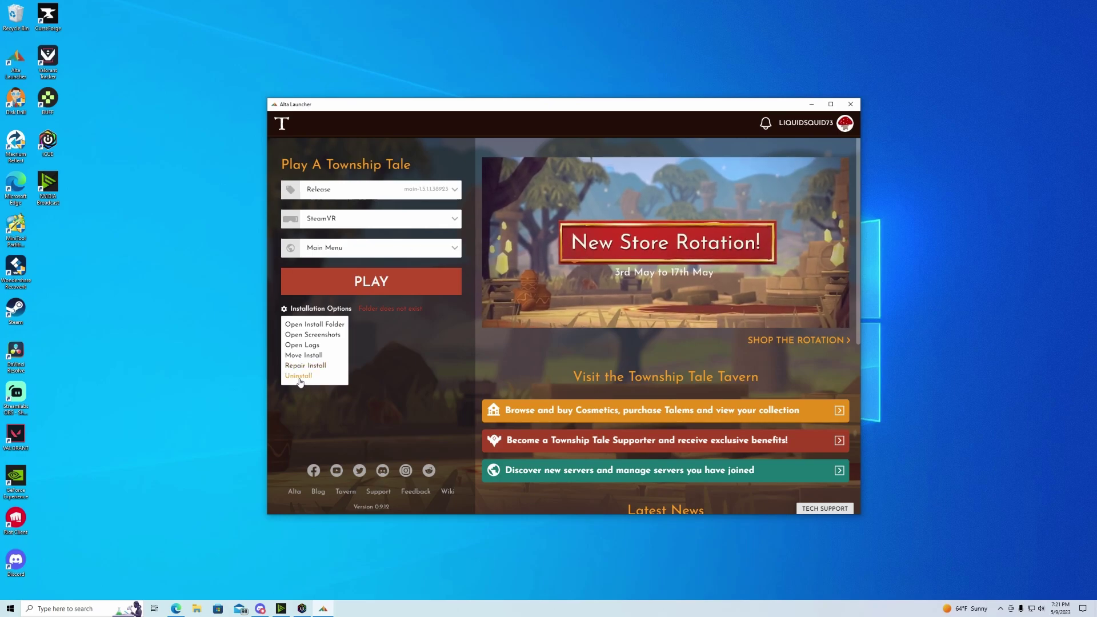
# - Uninstall A Township Tale, then close Alta Launcher and dismiss Windows search
pyautogui.click(300, 379)
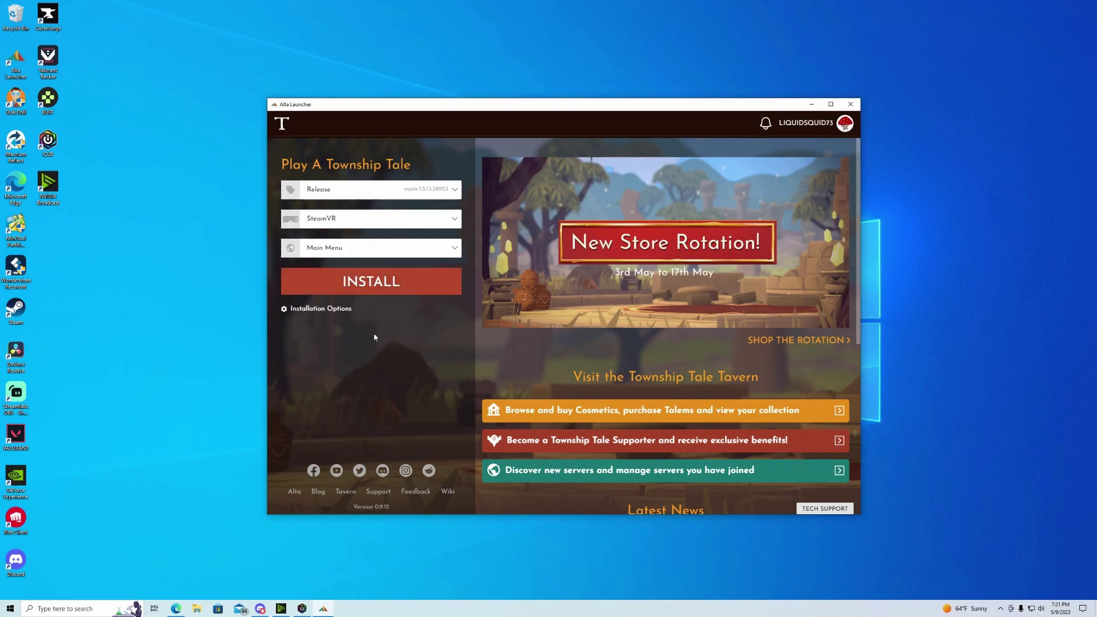
pyautogui.click(851, 104)
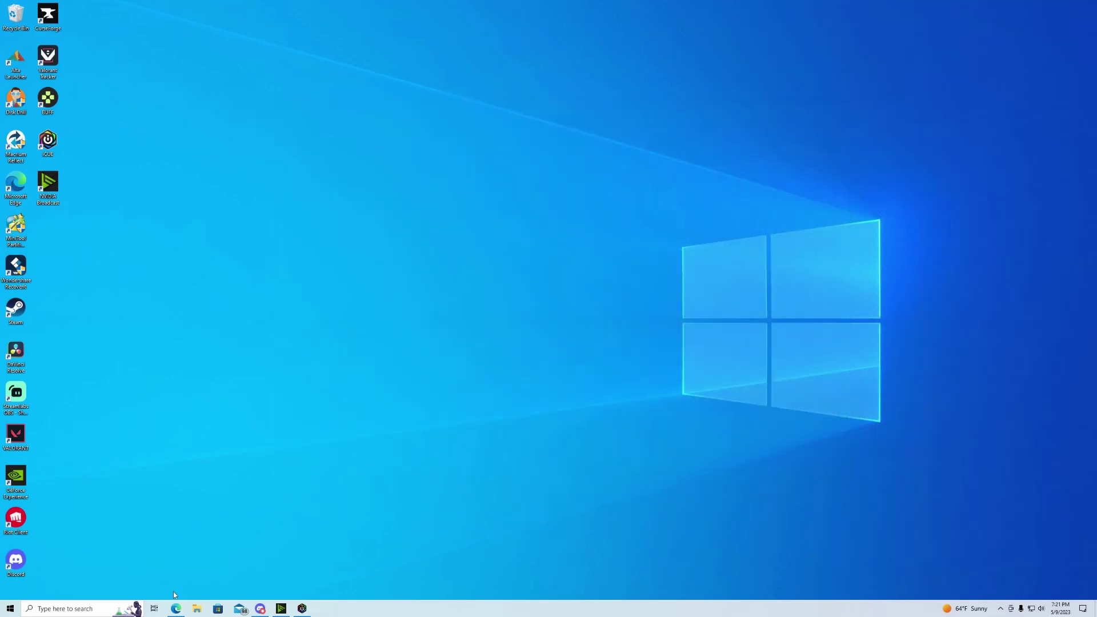
pyautogui.click(131, 608)
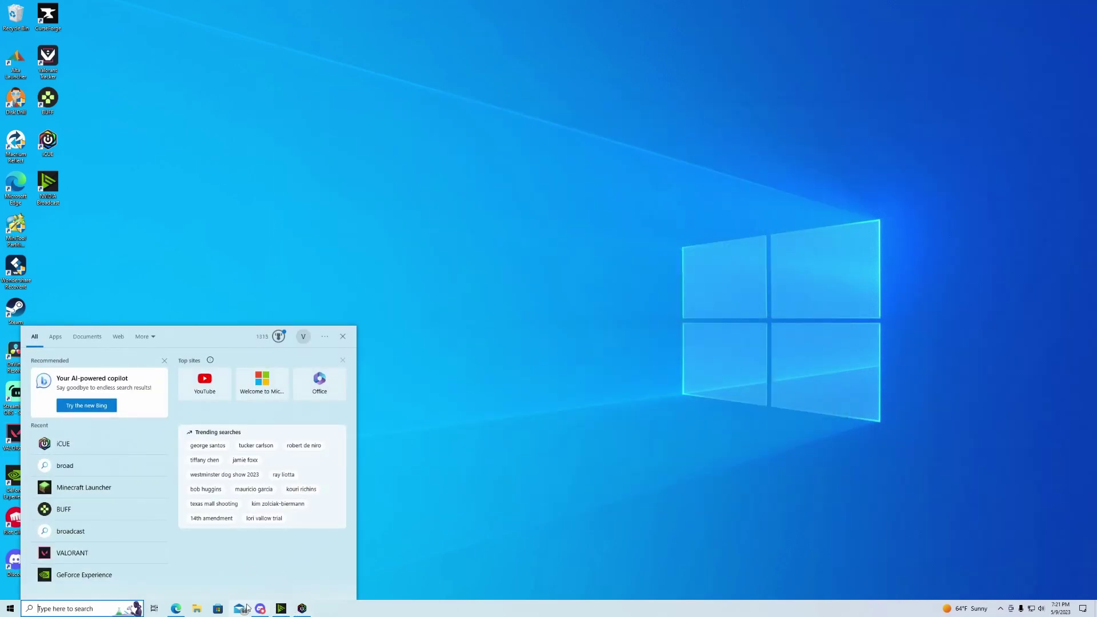
pyautogui.click(352, 608)
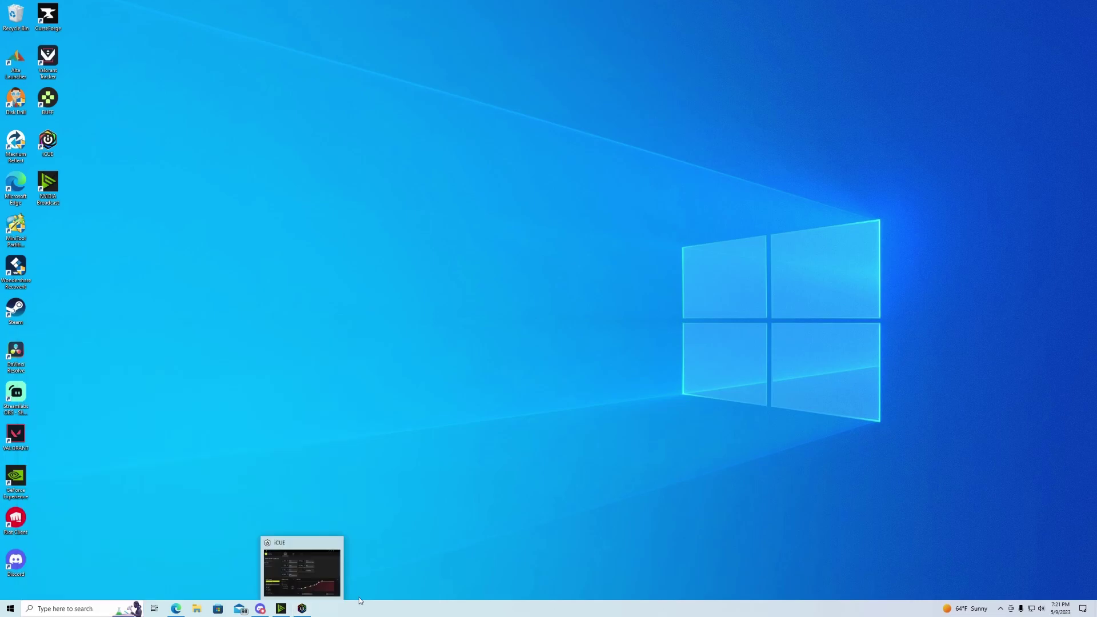
pyautogui.click(178, 609)
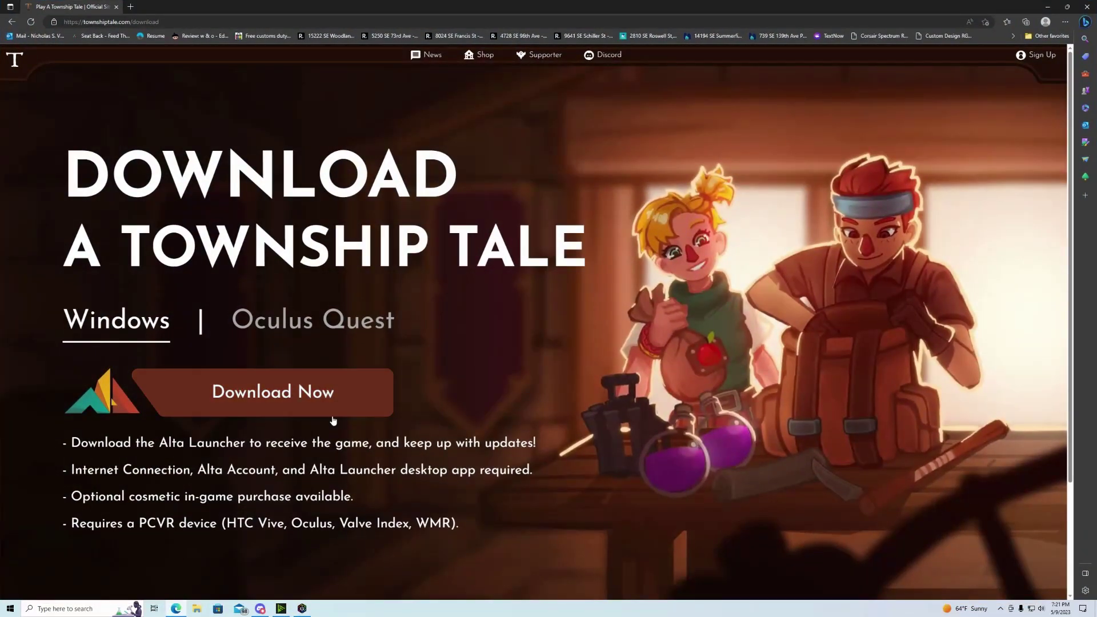
pyautogui.click(294, 403)
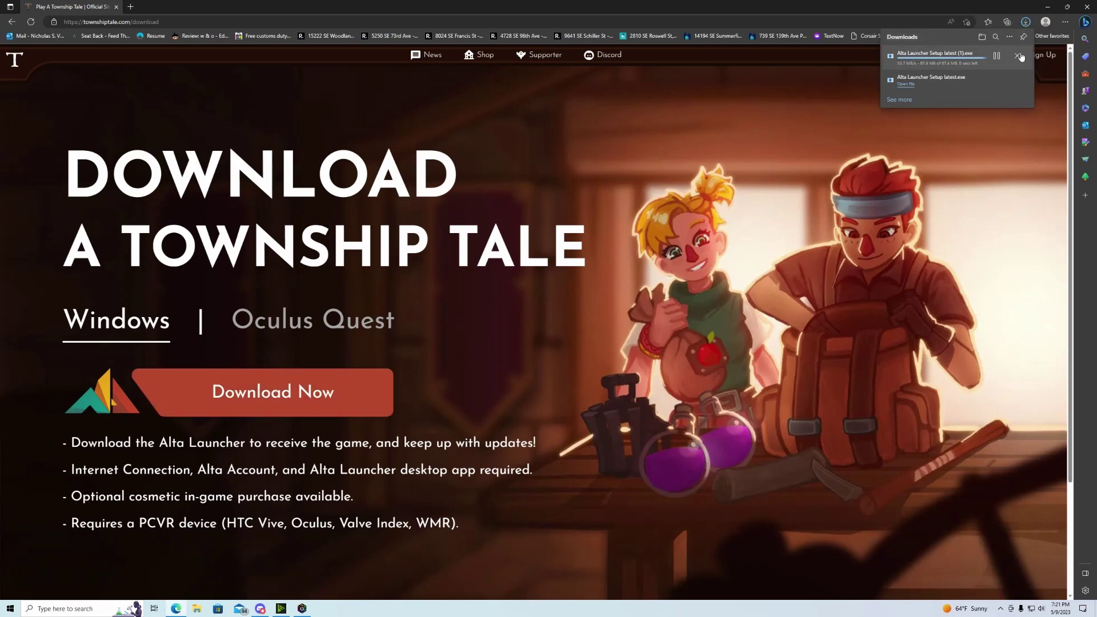
pyautogui.click(1017, 56)
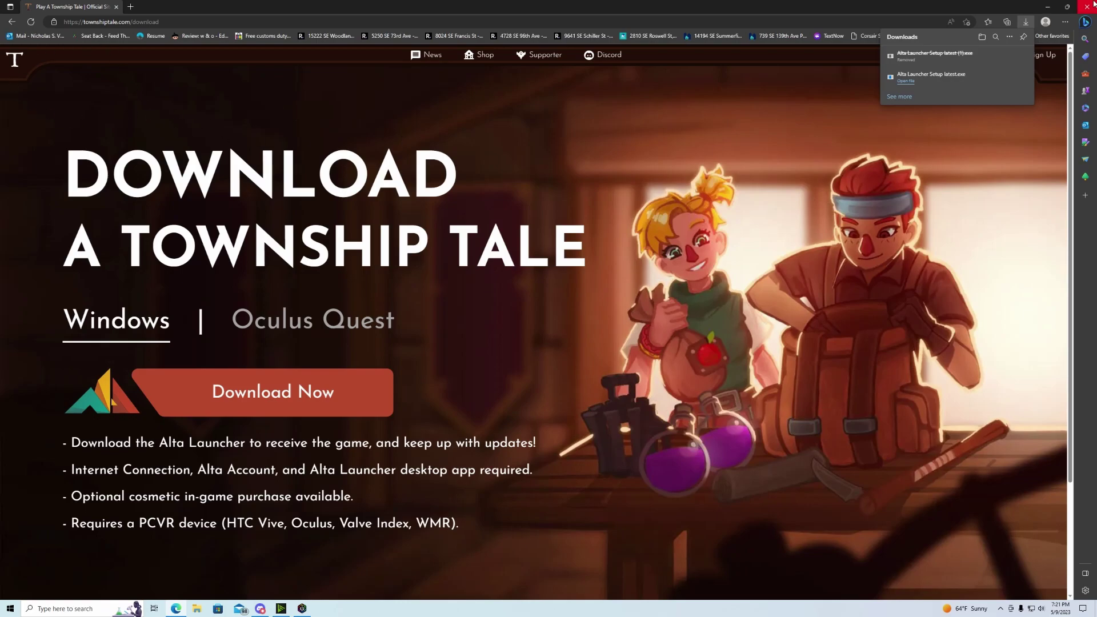
pyautogui.click(1047, 6)
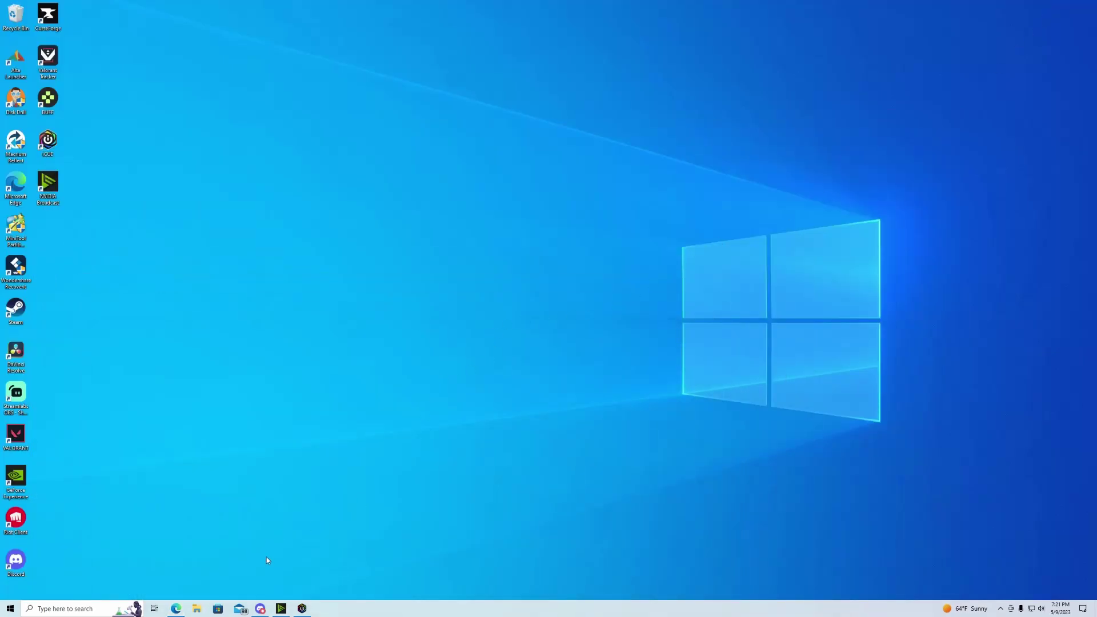
pyautogui.click(176, 608)
pyautogui.moveTo(153, 20); pyautogui.dragTo(194, 26)
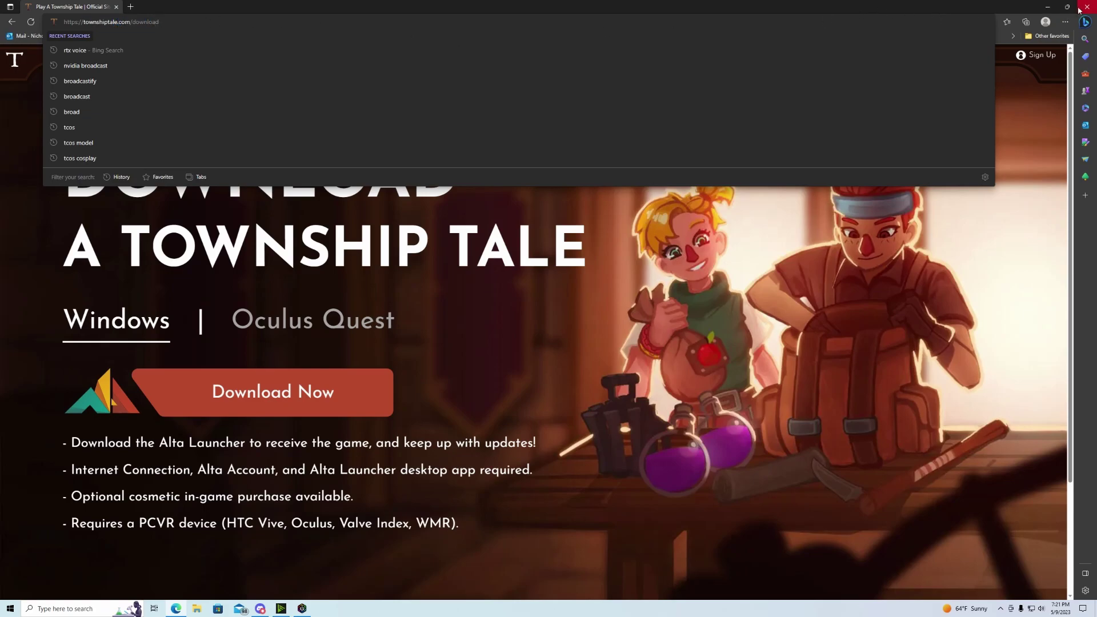
pyautogui.click(1048, 7)
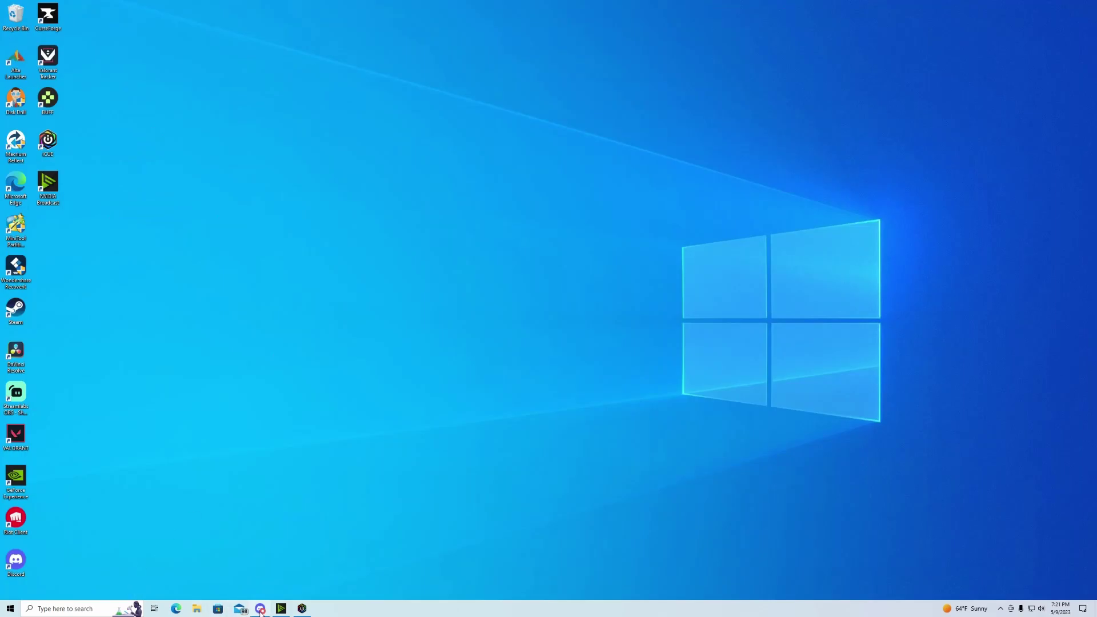
pyautogui.moveTo(259, 611)
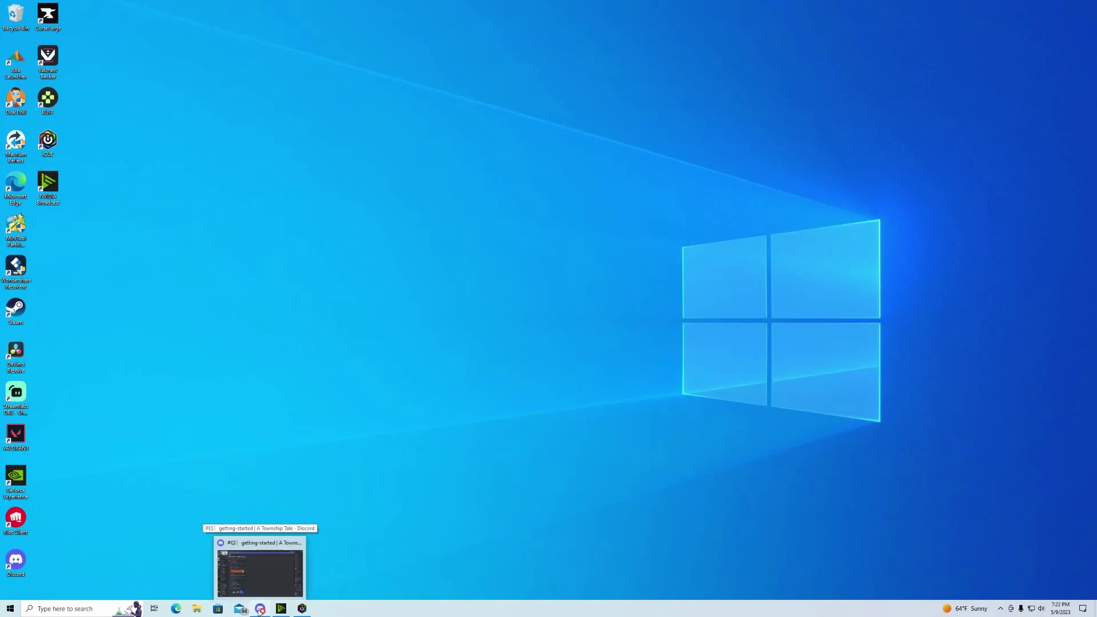
# - Bring up Discord on the A Township Tale getting-started channel
pyautogui.click(259, 610)
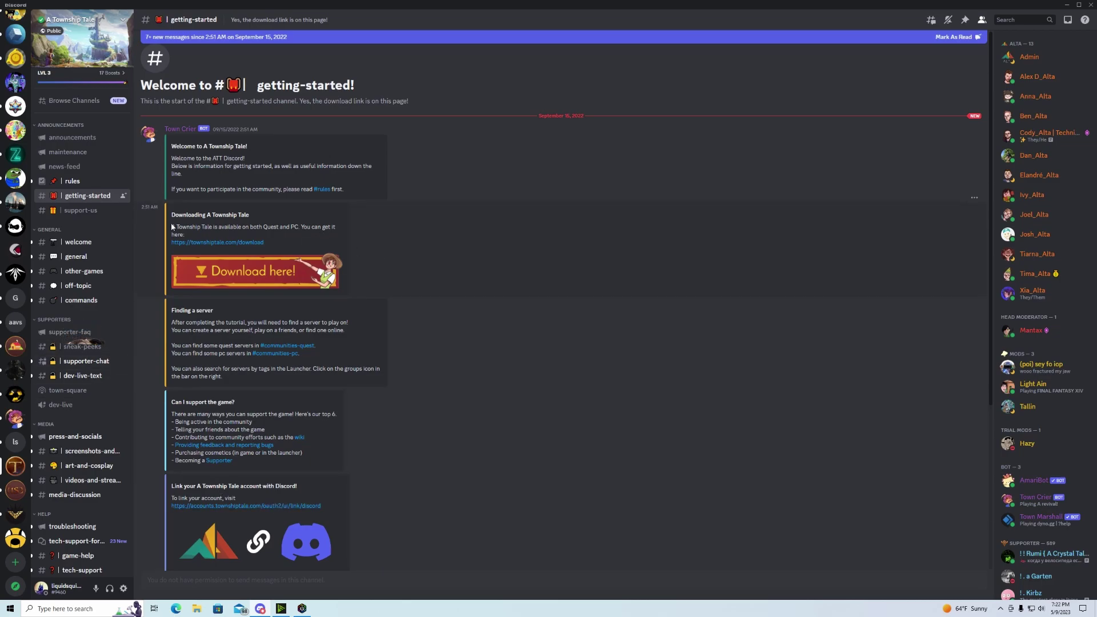
# - Download the Alta Launcher setup from townshiptale.com/download and run it
pyautogui.click(232, 245)
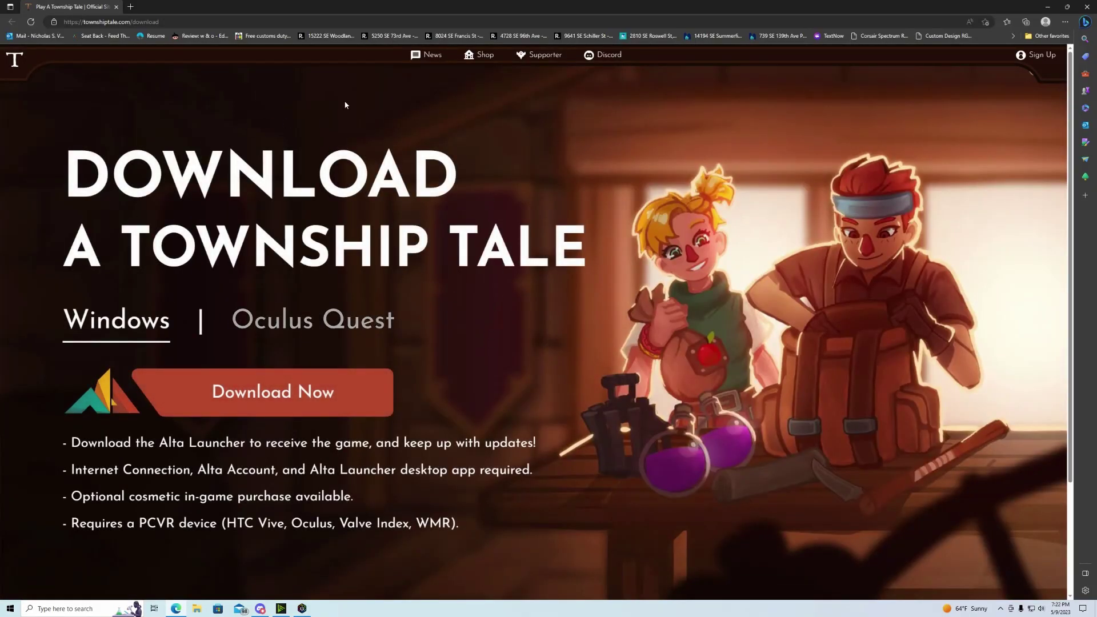
pyautogui.moveTo(83, 23); pyautogui.dragTo(162, 25)
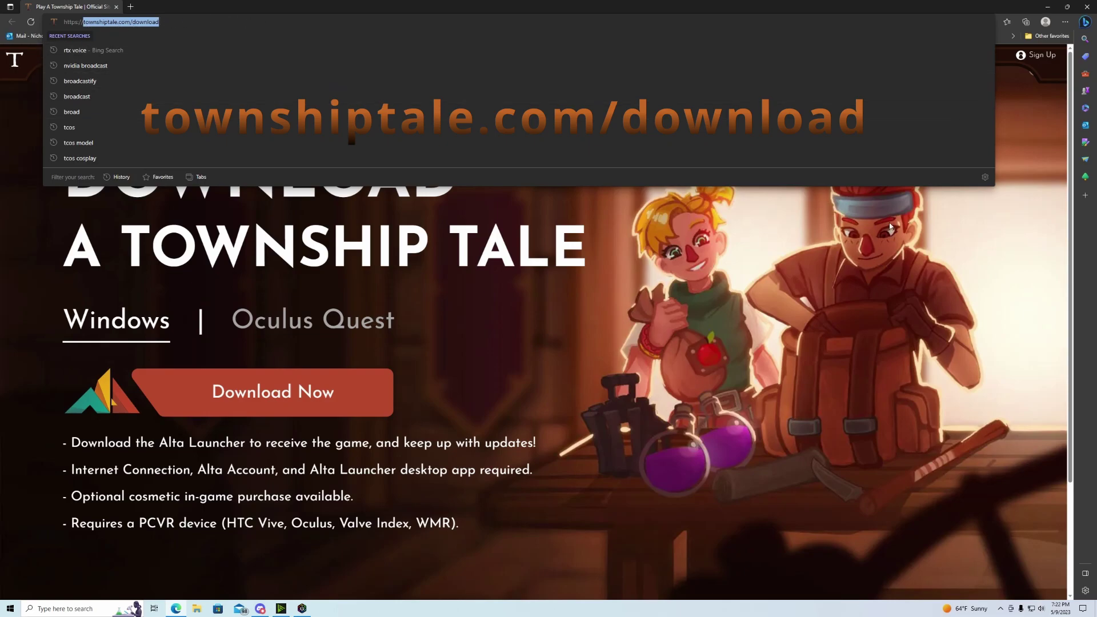
pyautogui.click(368, 411)
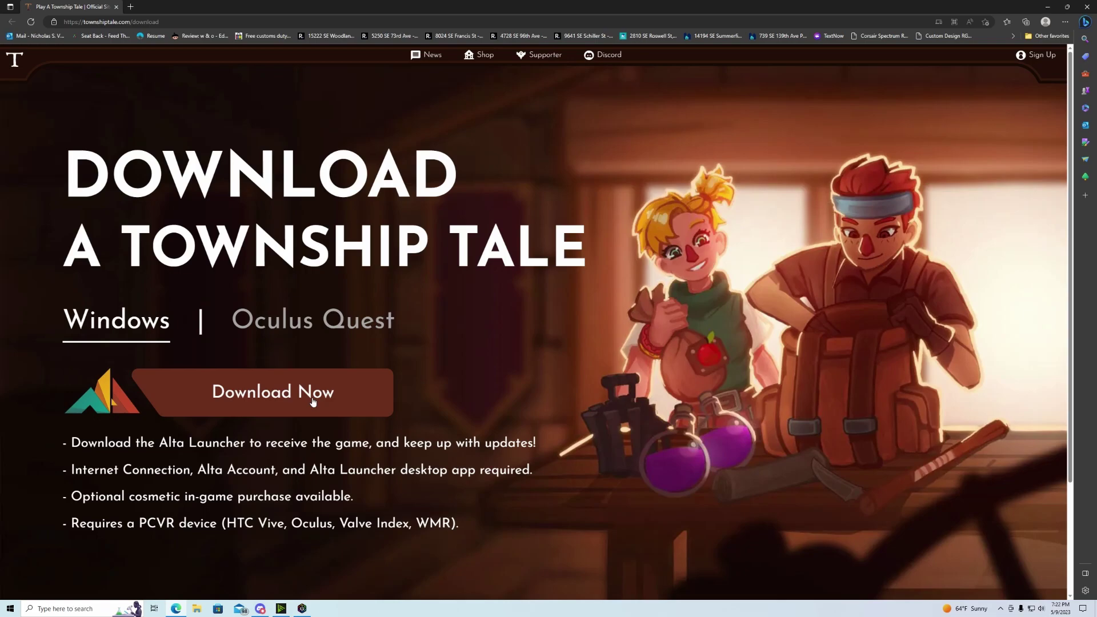
pyautogui.click(297, 382)
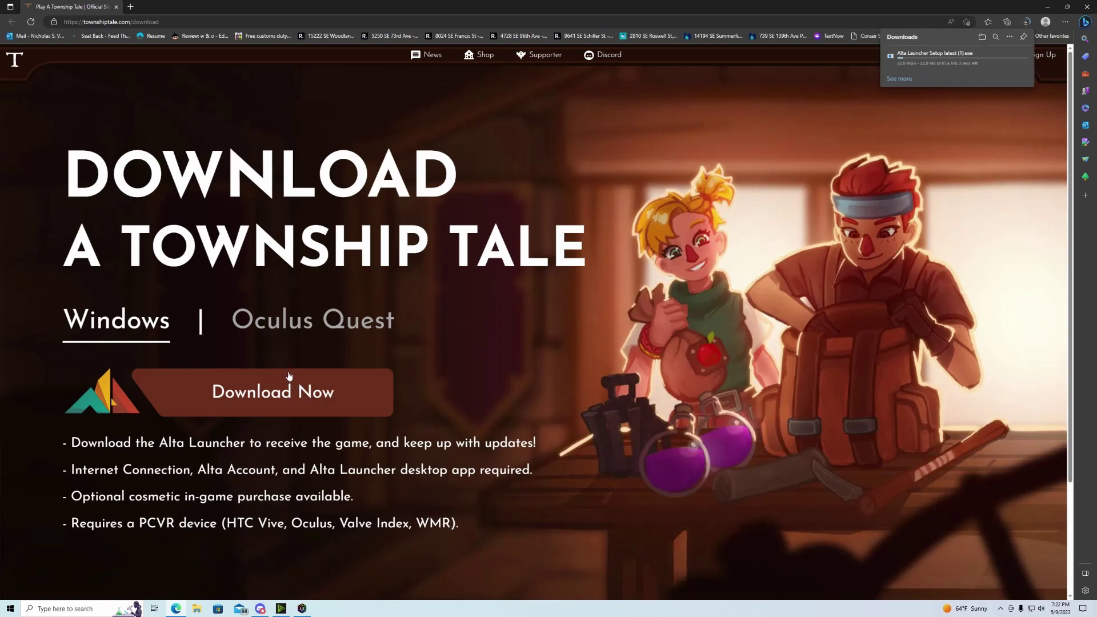
pyautogui.rightClick(923, 56)
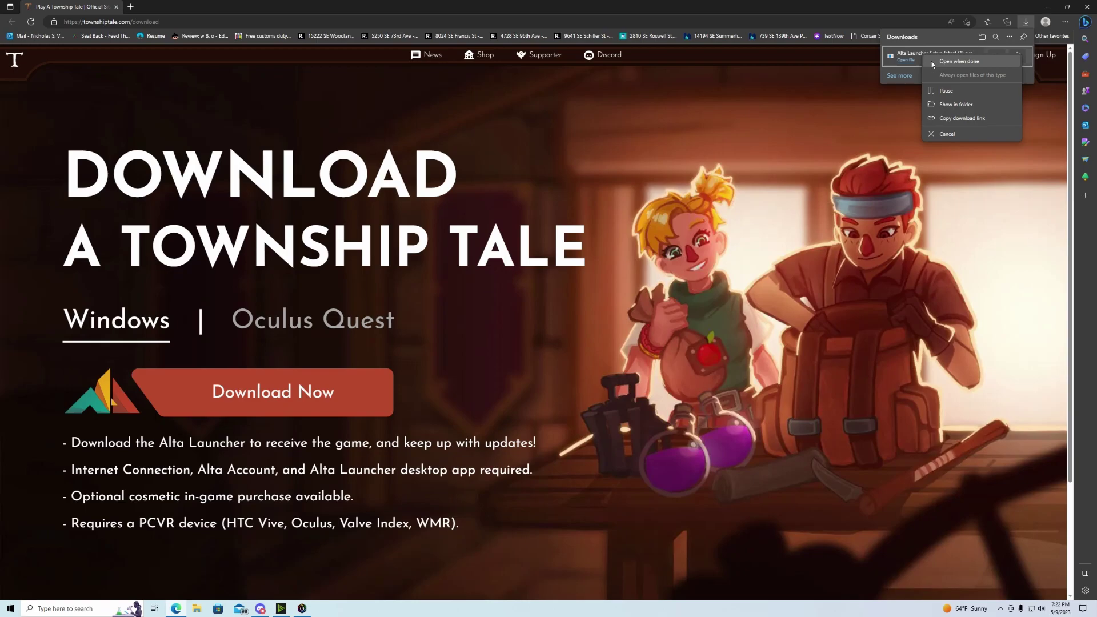
pyautogui.click(910, 61)
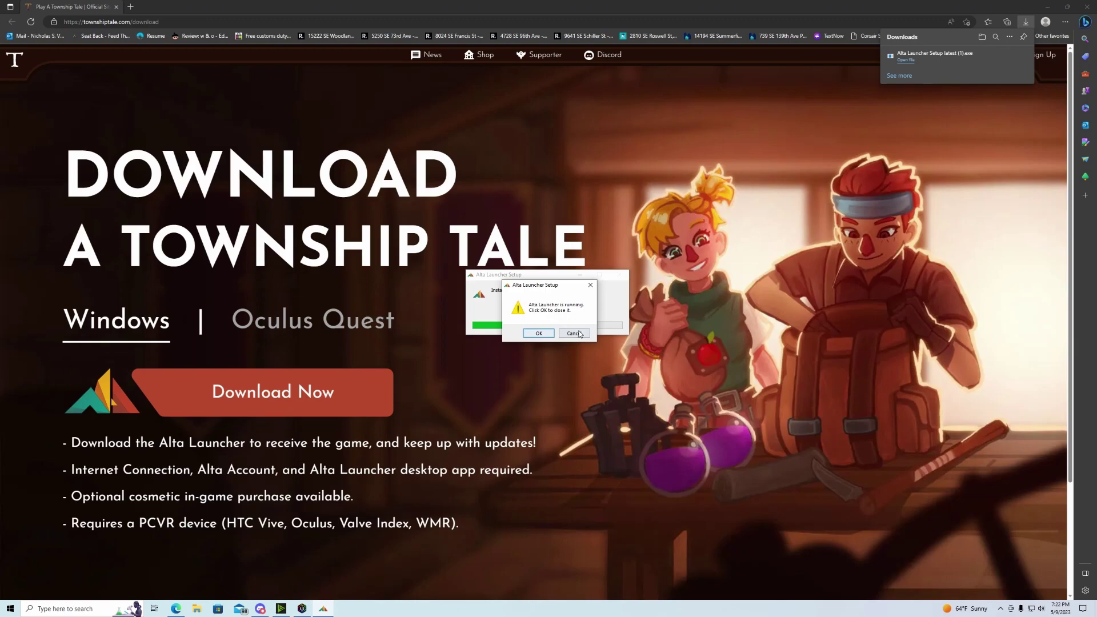
# - Let setup close the running launcher and finish, then log out of the Alta account
pyautogui.click(539, 334)
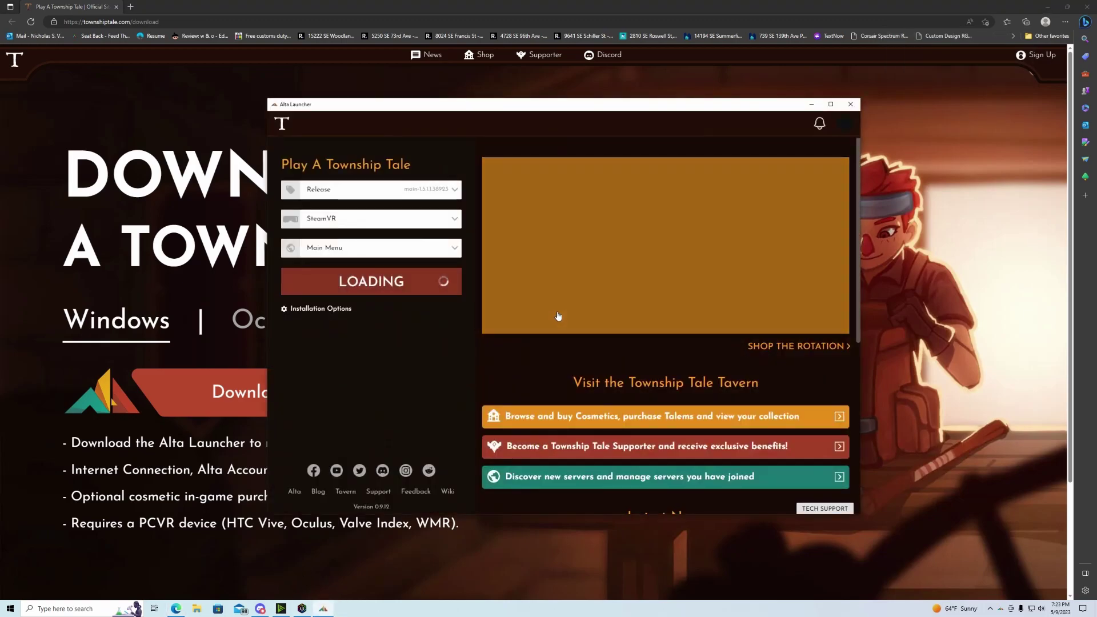
pyautogui.click(815, 127)
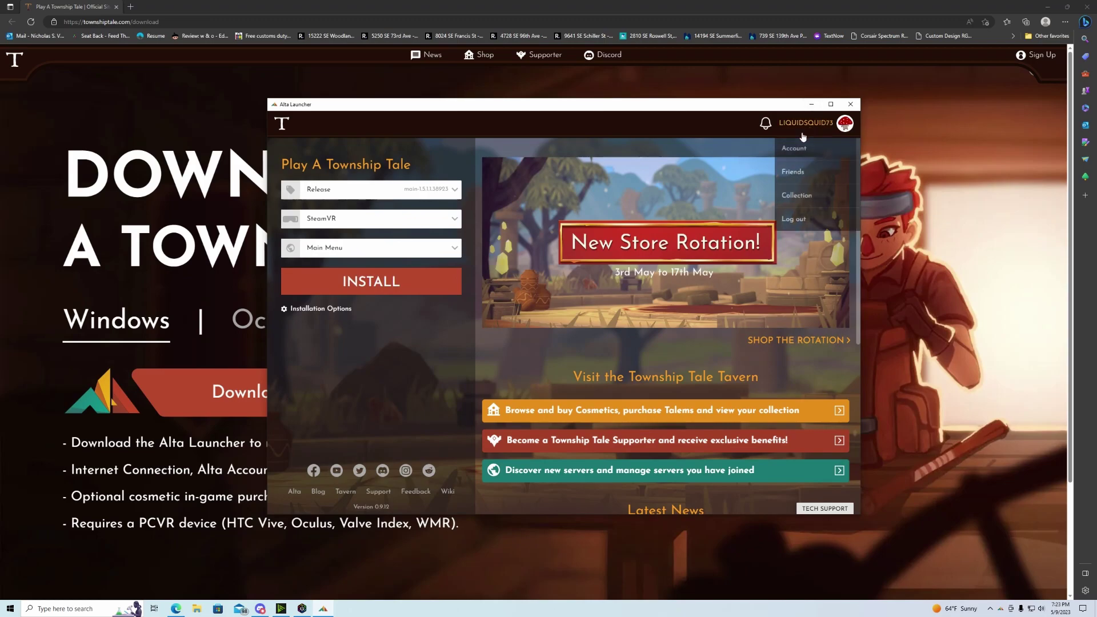
pyautogui.click(788, 223)
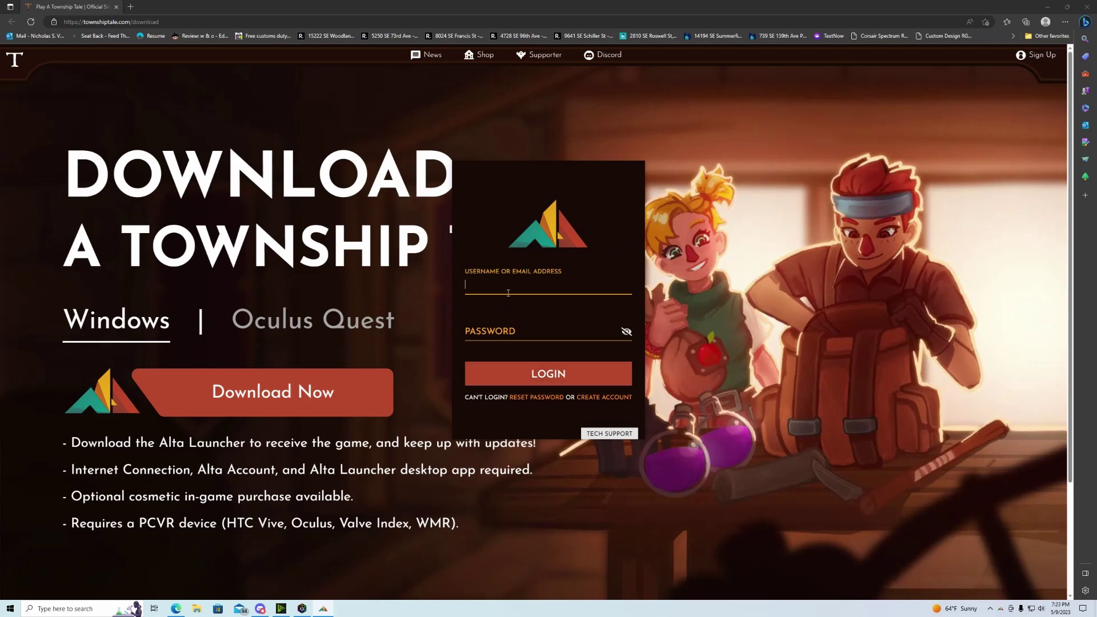
# - Log back in with the account username and password
pyautogui.click(514, 330)
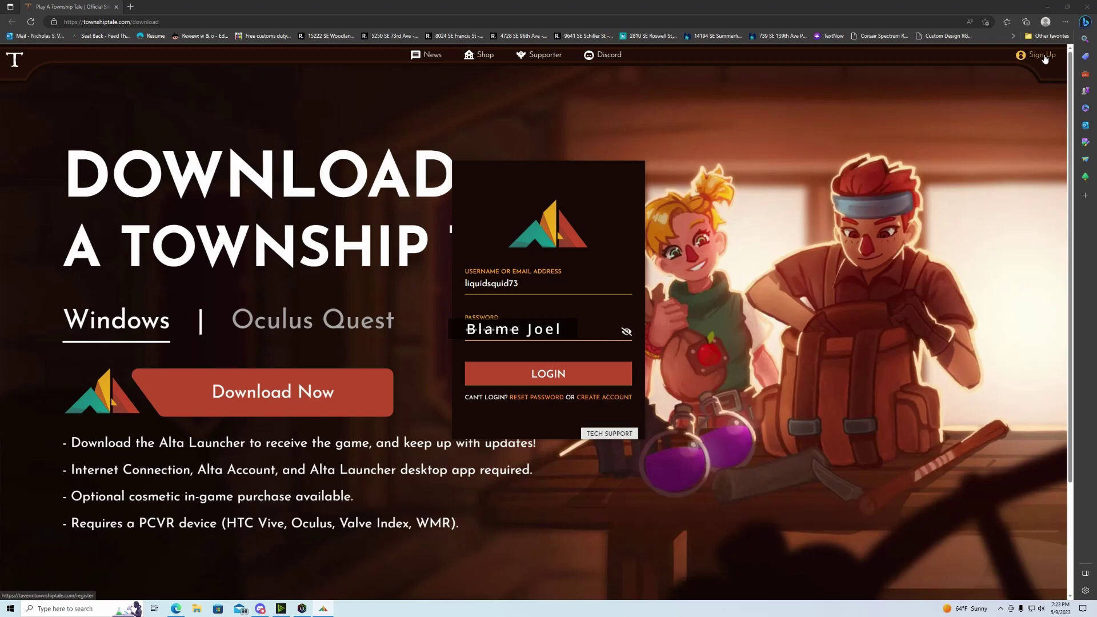
pyautogui.click(550, 378)
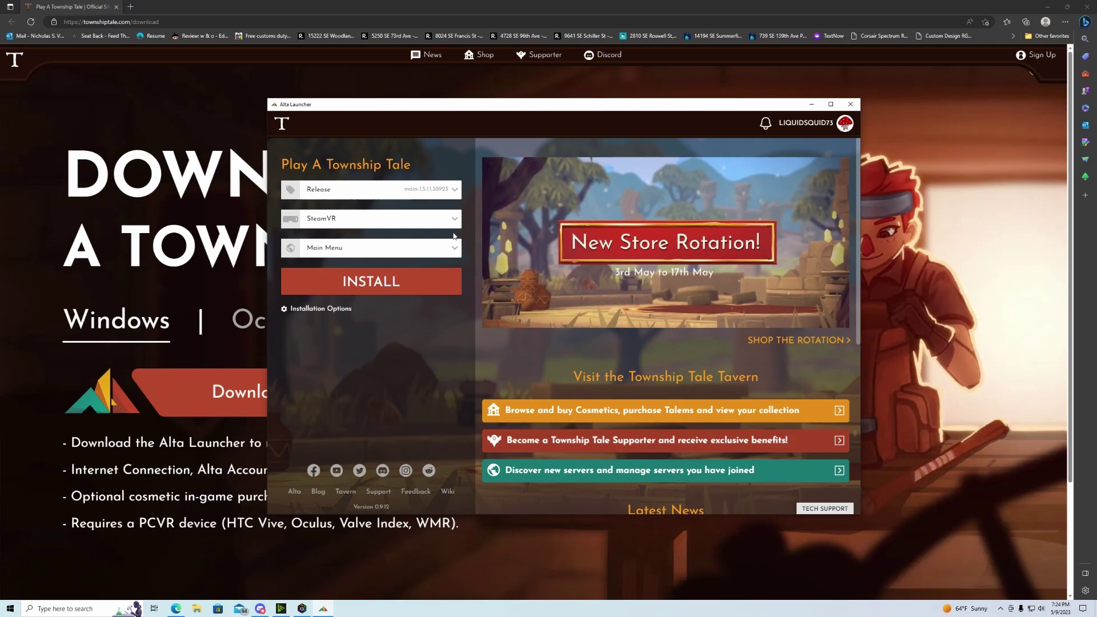
# - Keep SteamVR as the VR runtime in the first-time game setup
pyautogui.click(368, 225)
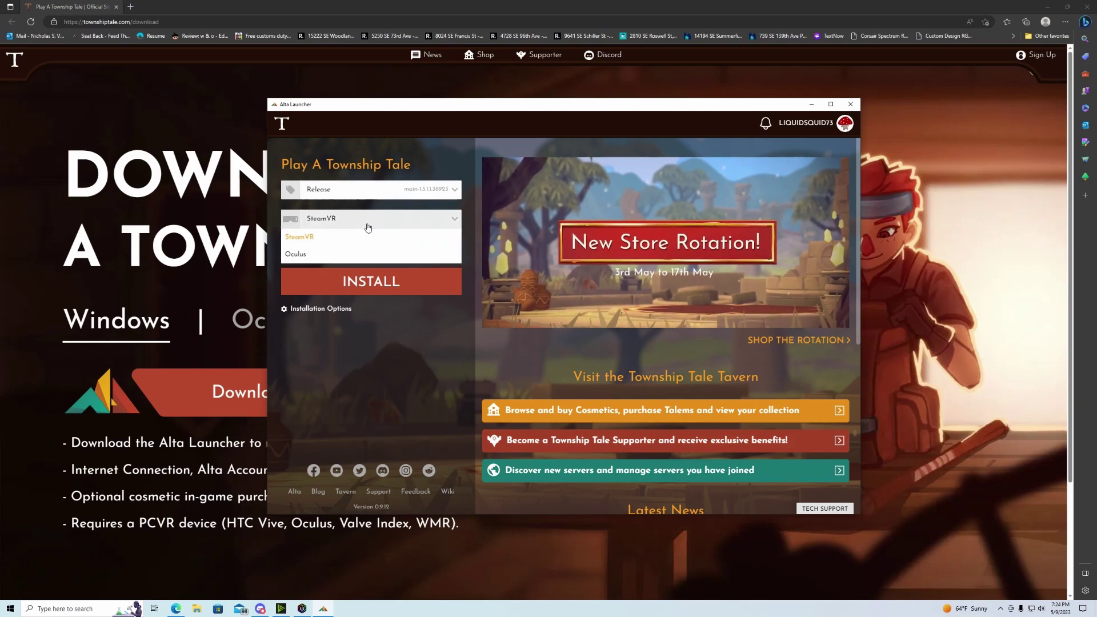
pyautogui.click(365, 226)
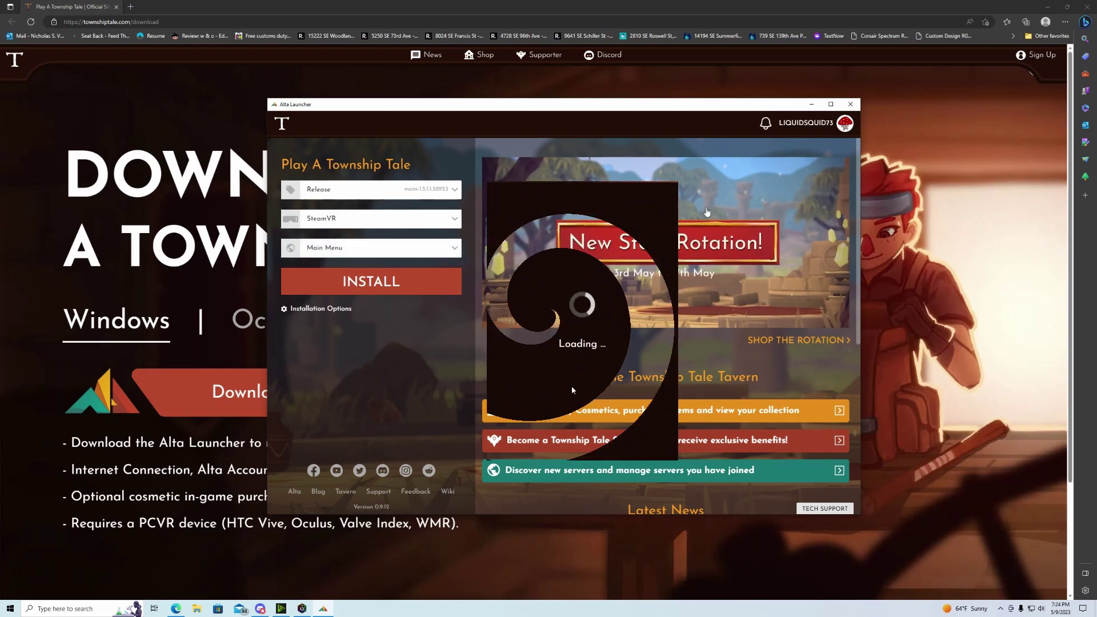
pyautogui.click(332, 222)
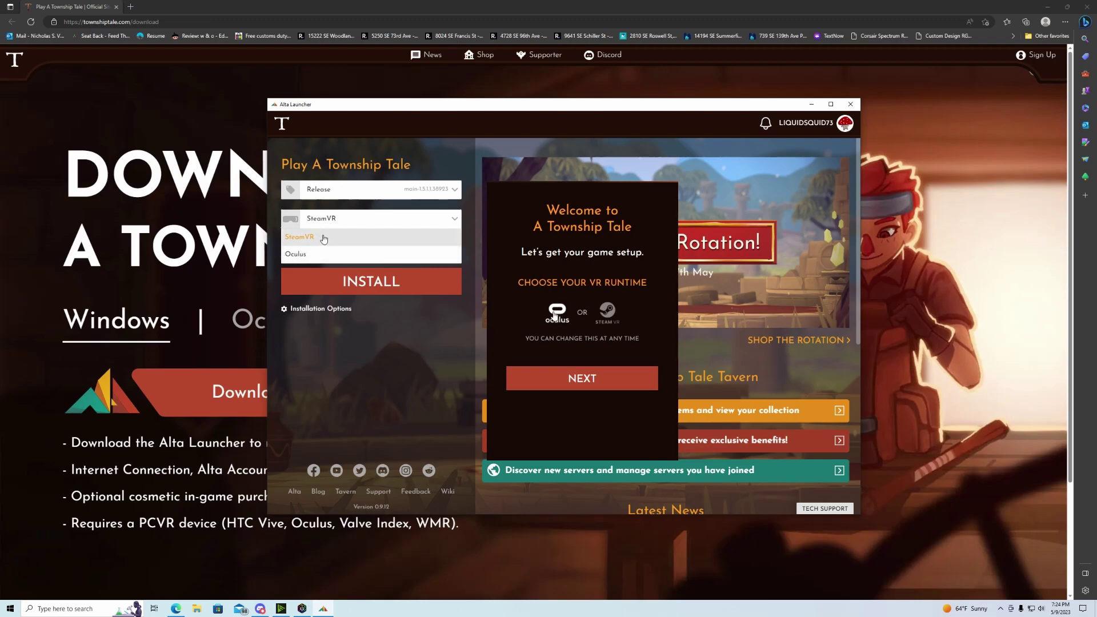
pyautogui.click(346, 237)
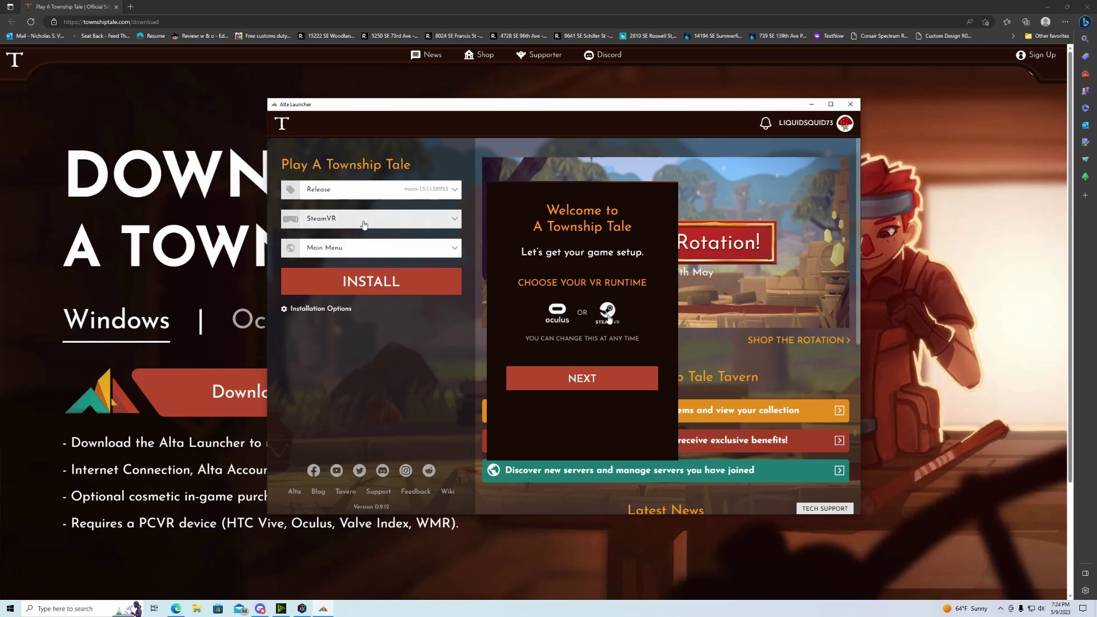
pyautogui.click(363, 224)
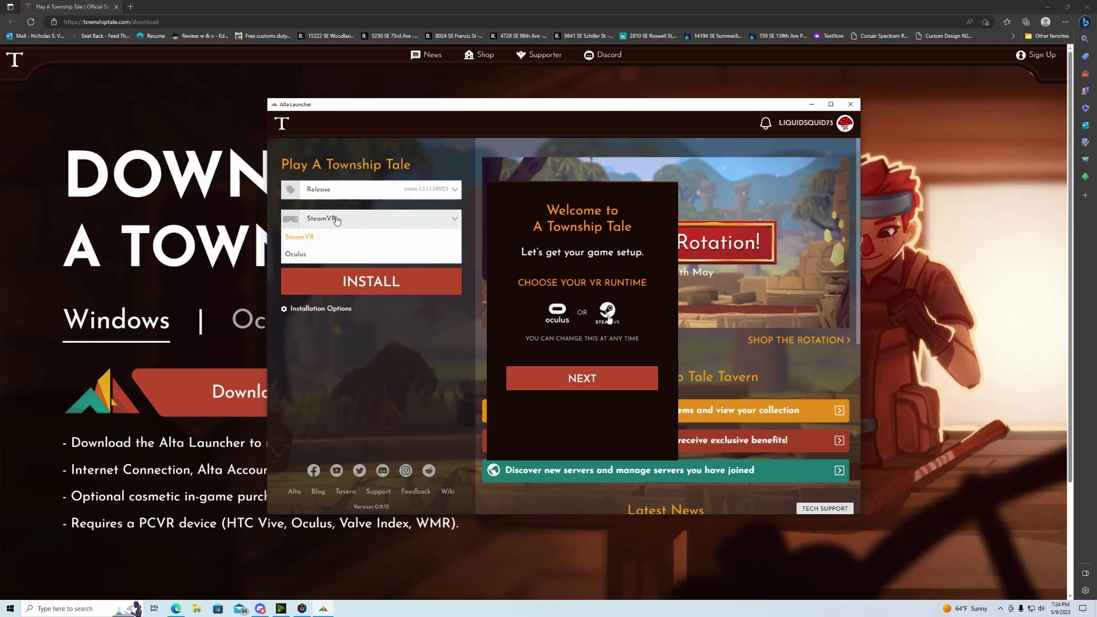
pyautogui.click(455, 220)
# - Accept the G:\A Township Tale install folder, switch the runtime to Oculus, and skip Discord
pyautogui.click(582, 378)
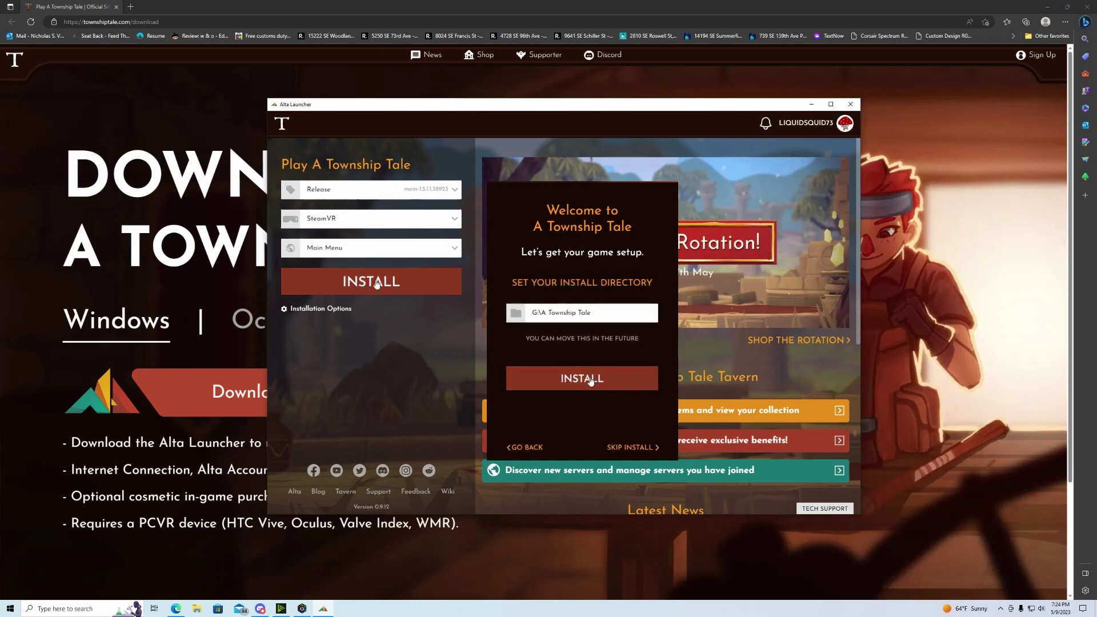
pyautogui.click(434, 224)
pyautogui.click(329, 256)
pyautogui.click(364, 227)
pyautogui.click(331, 258)
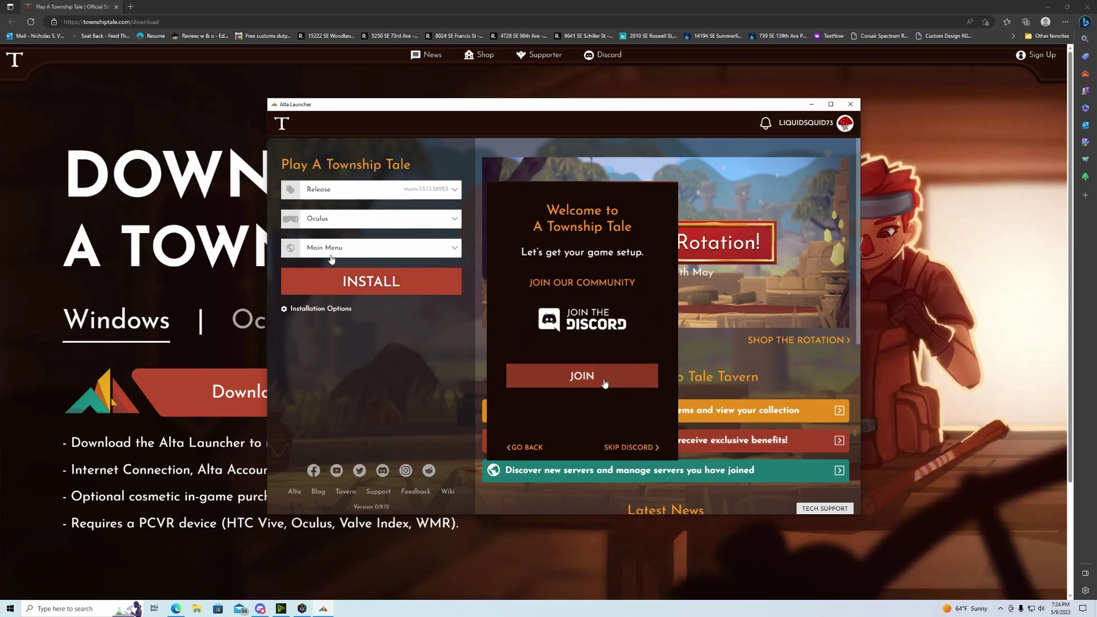
pyautogui.click(644, 447)
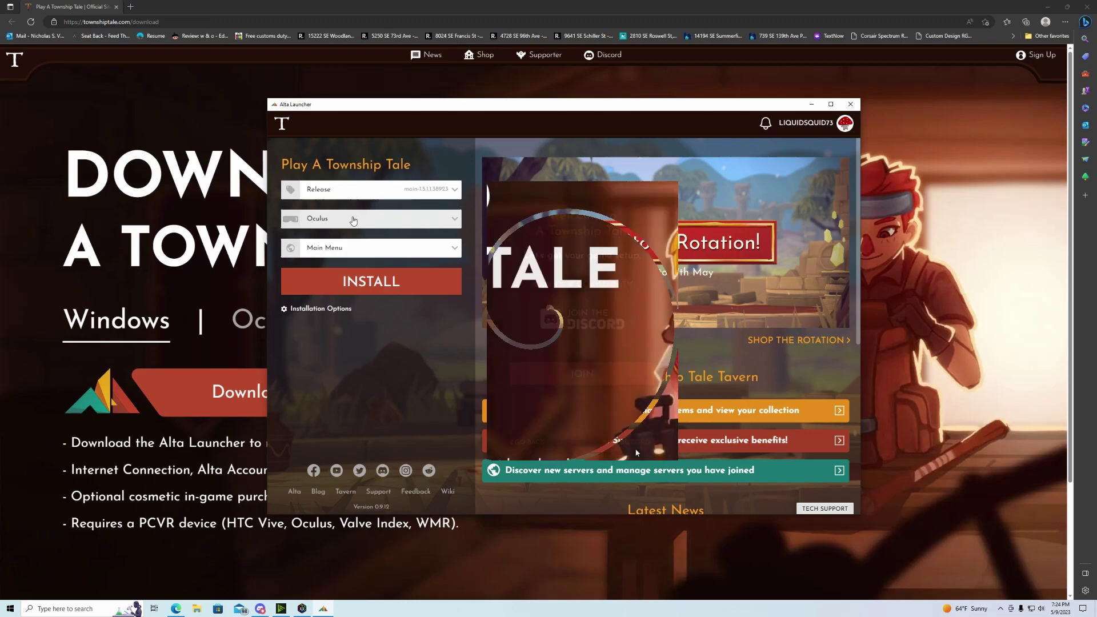
pyautogui.click(354, 220)
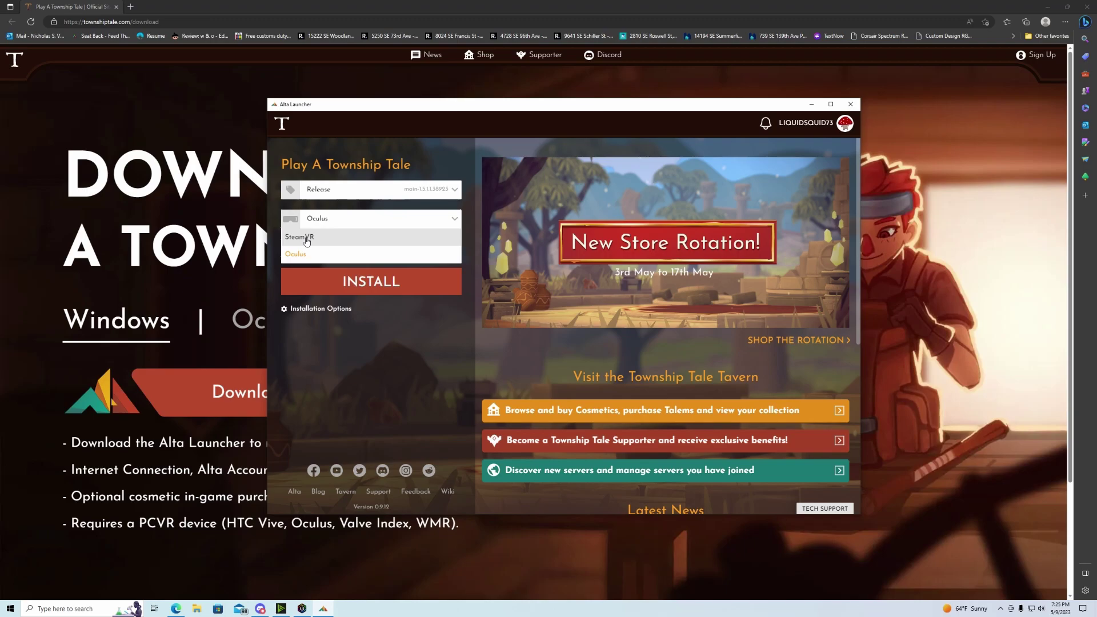
# - Switch the VR runtime back to SteamVR
pyautogui.click(306, 239)
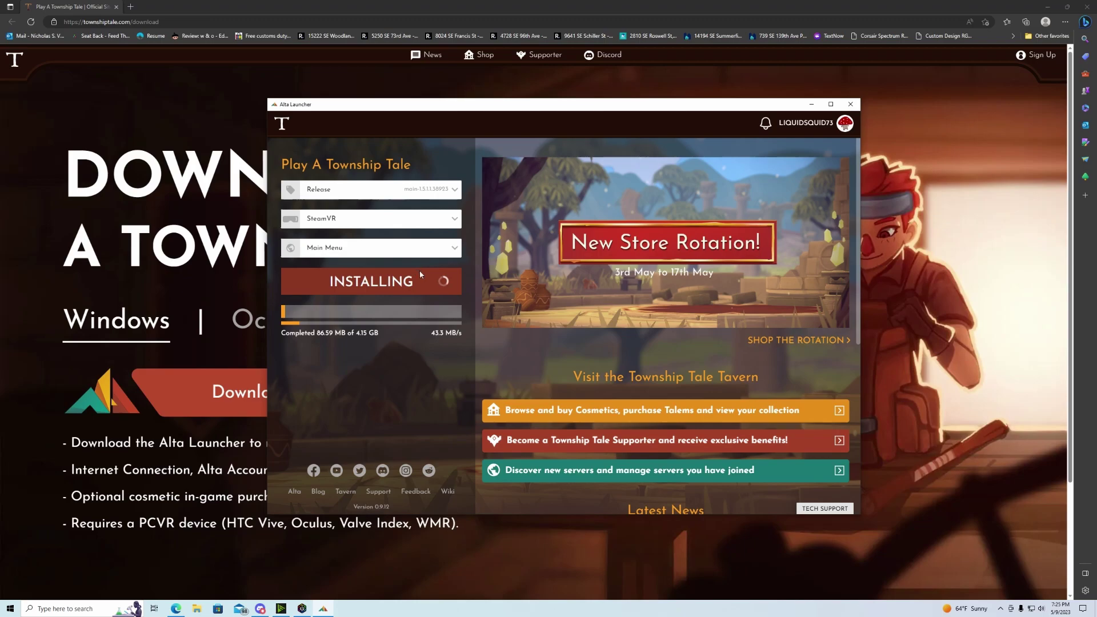
# - Filter the joined servers with 'li' and pick the user's own world as the start server
pyautogui.click(455, 253)
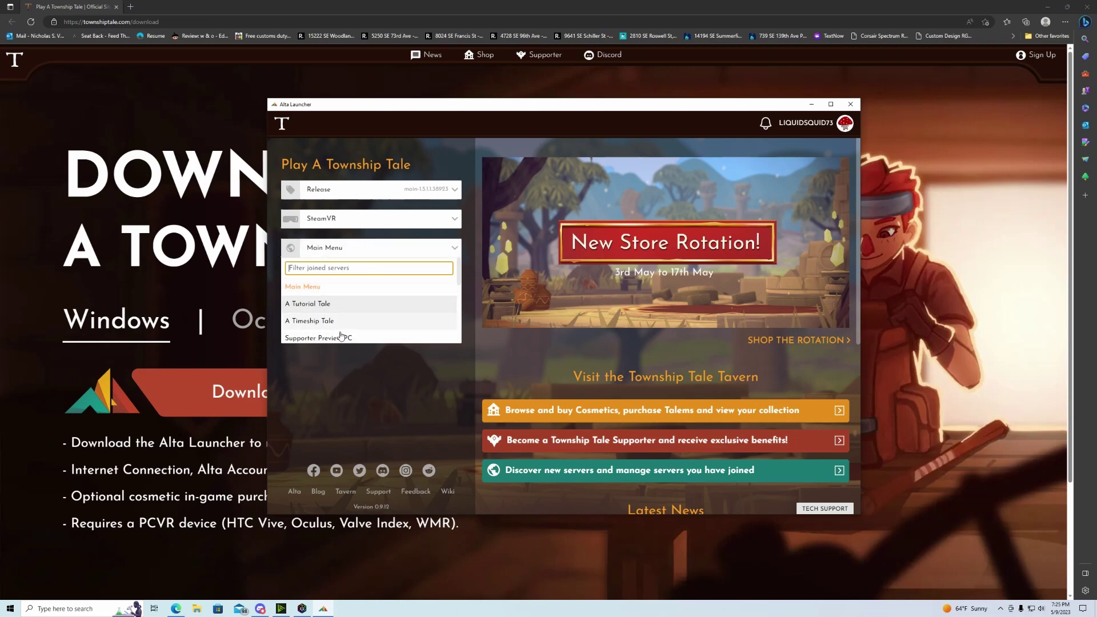
pyautogui.click(341, 354)
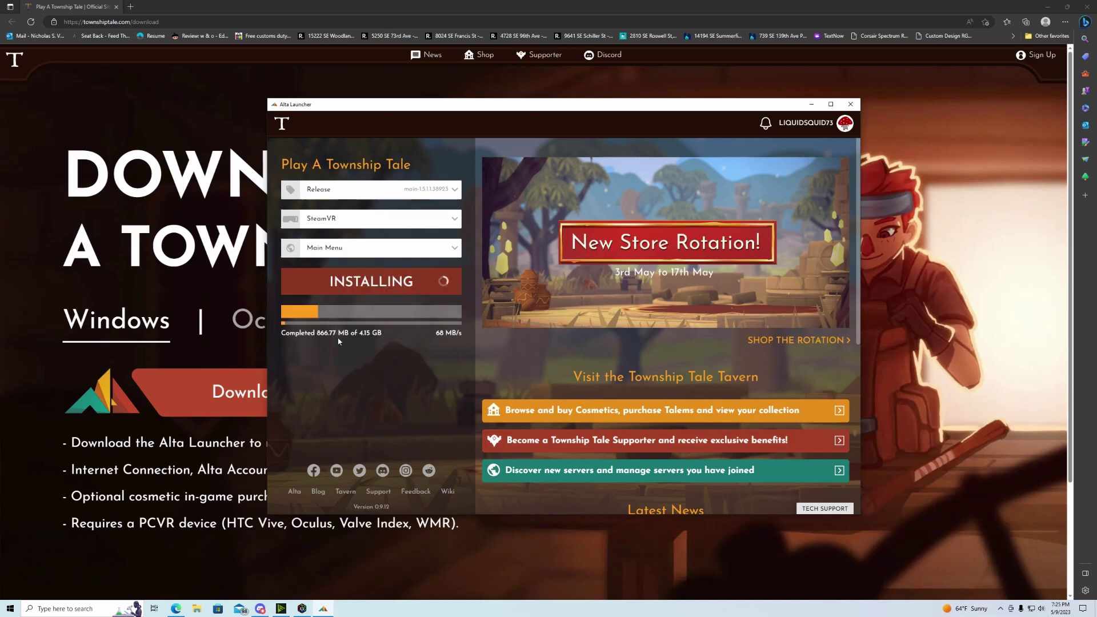
pyautogui.click(371, 246)
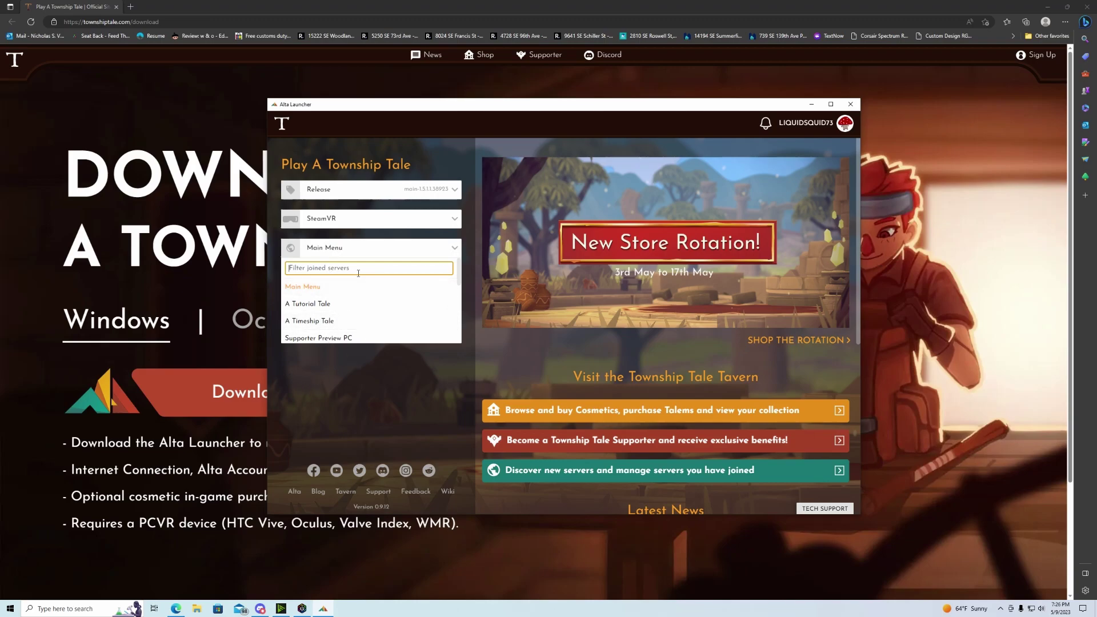
pyautogui.write('li')
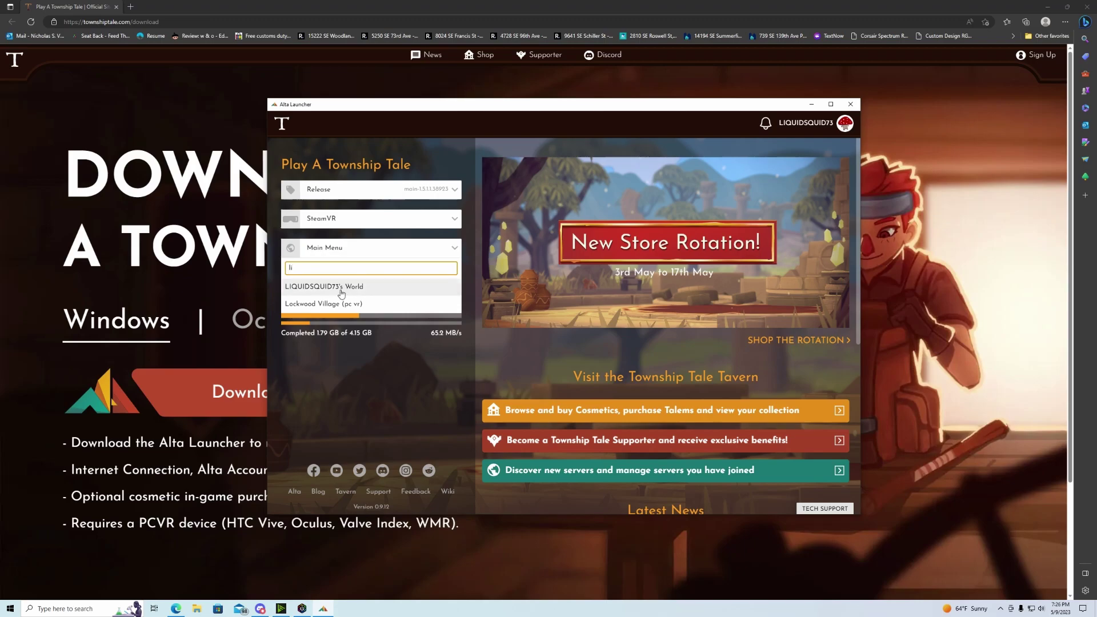
pyautogui.click(350, 284)
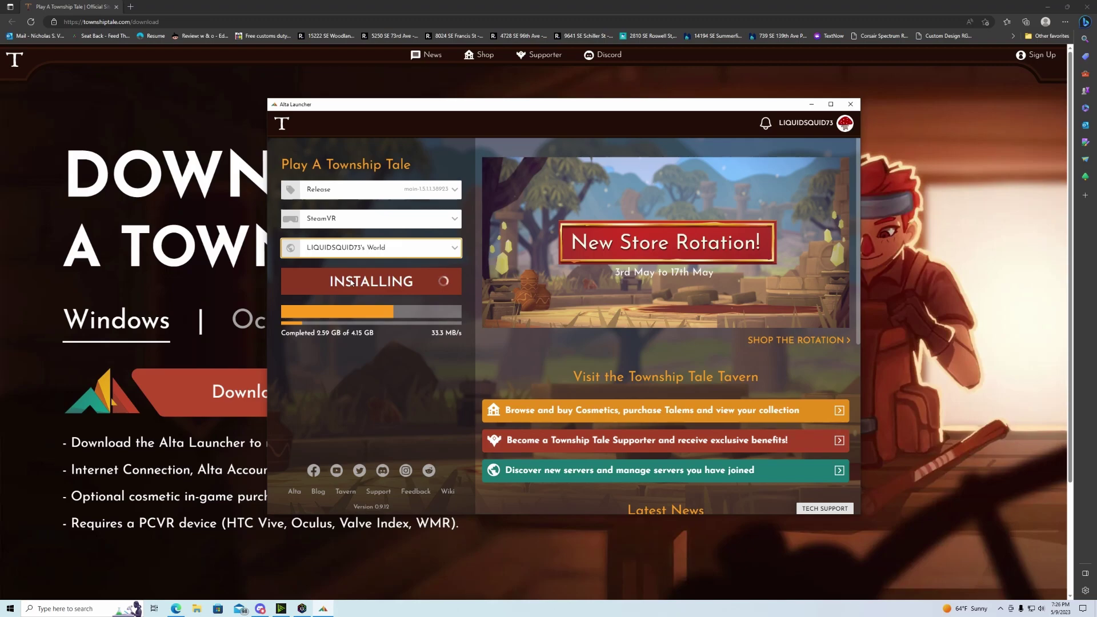
pyautogui.click(456, 193)
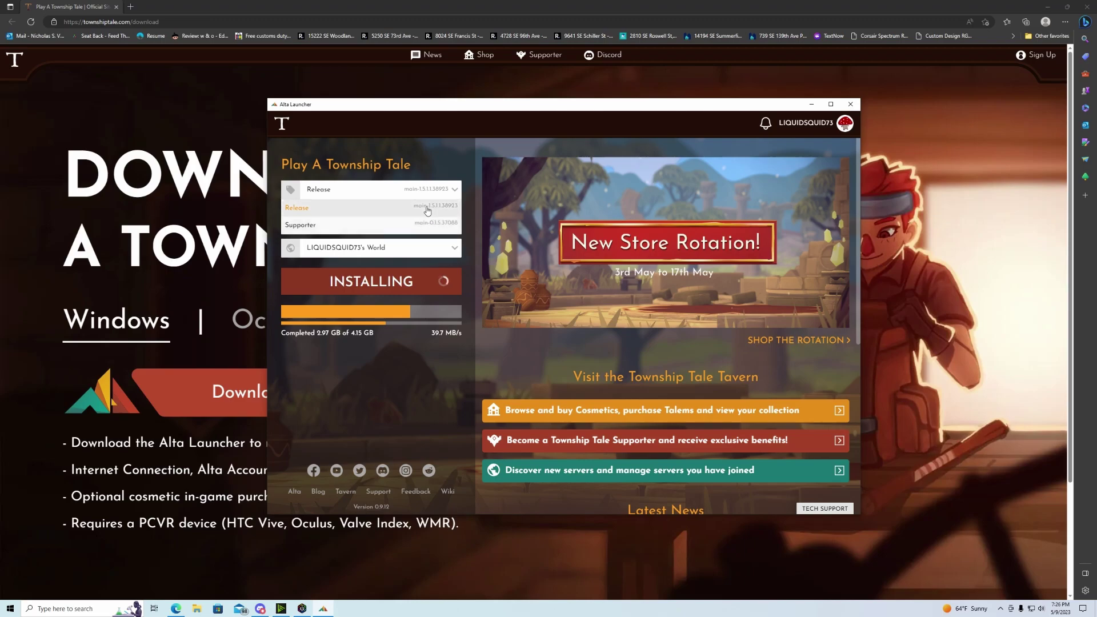
# - Toggle the branch between Supporter and Release, leaving Release selected as installation completes
pyautogui.click(443, 197)
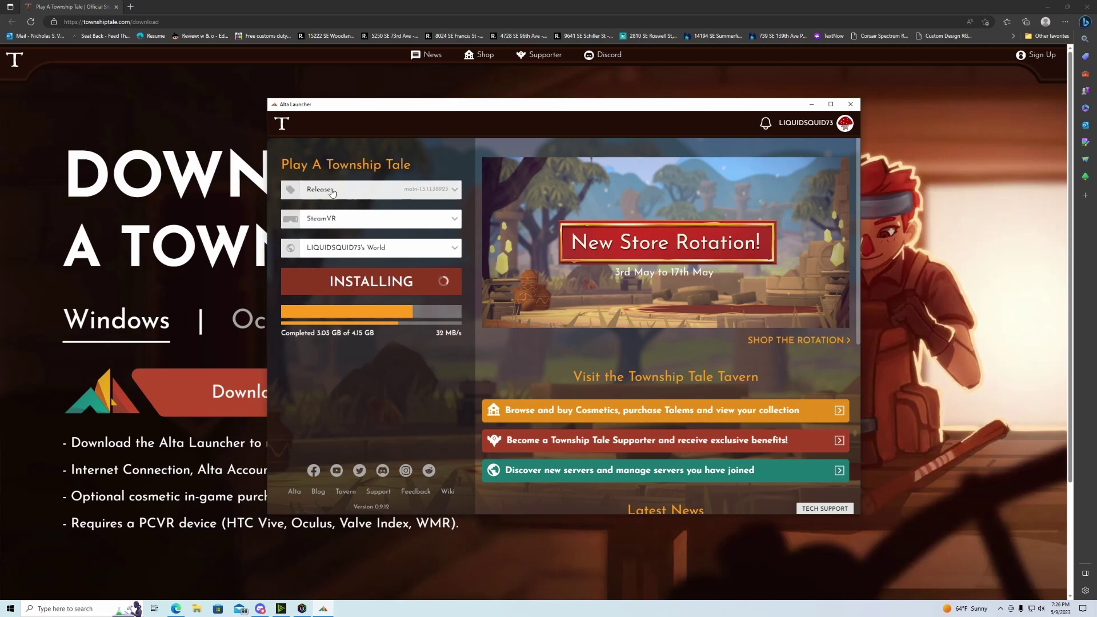
pyautogui.click(436, 191)
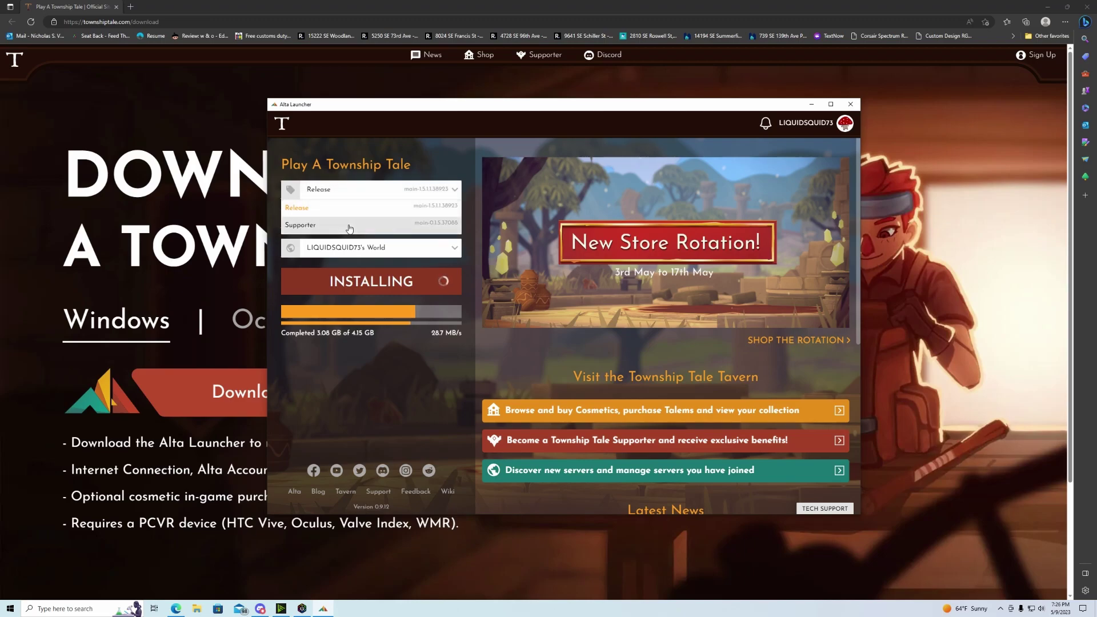
pyautogui.click(393, 206)
pyautogui.click(400, 191)
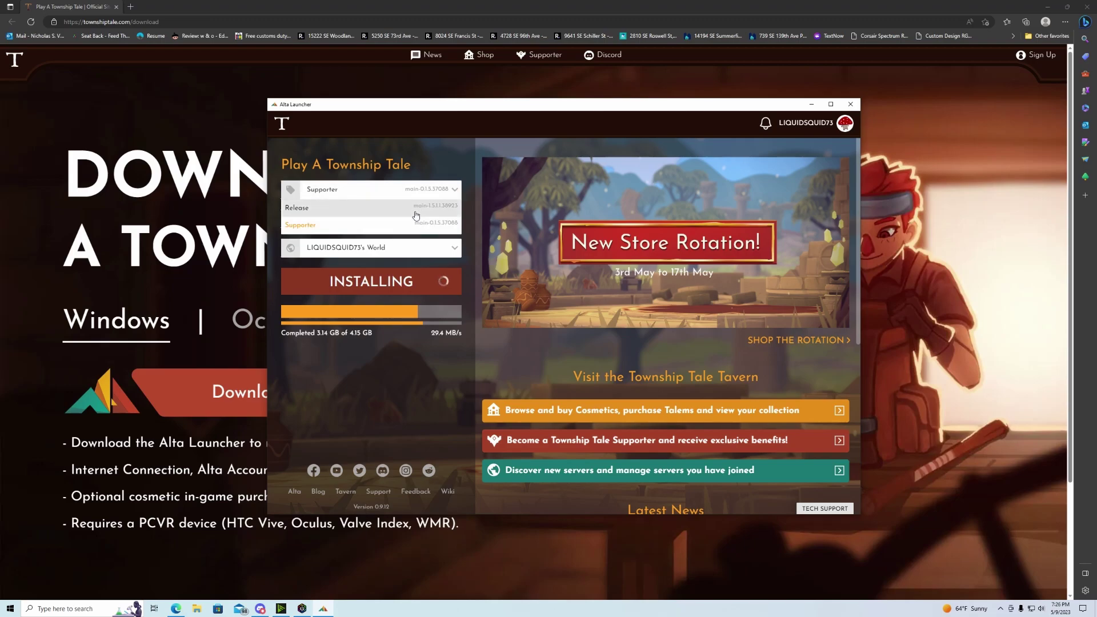
pyautogui.click(433, 197)
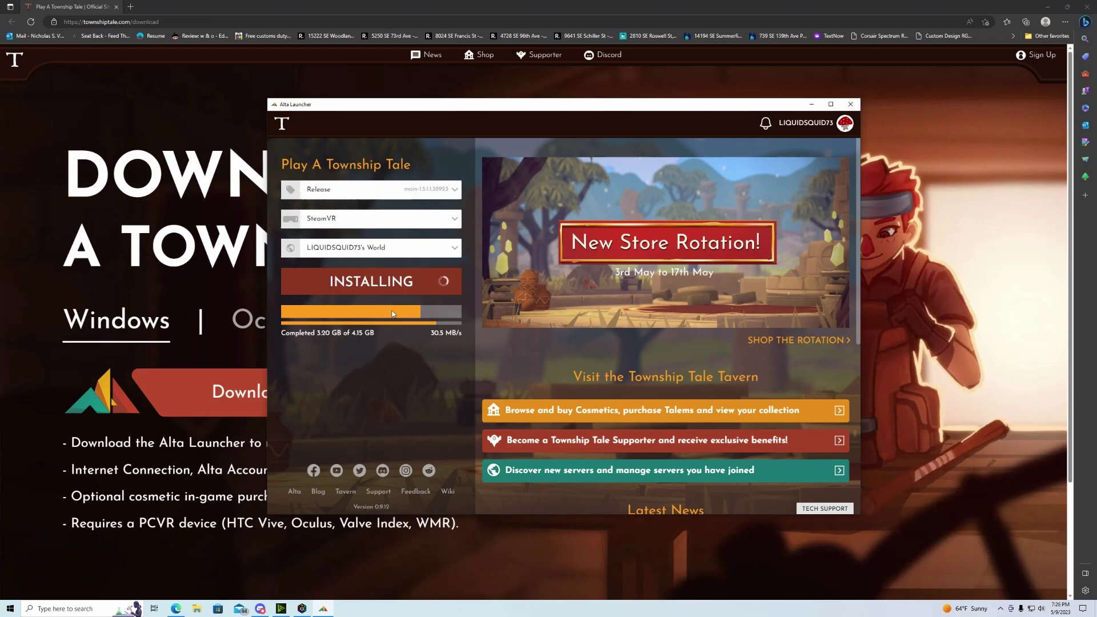
pyautogui.click(455, 192)
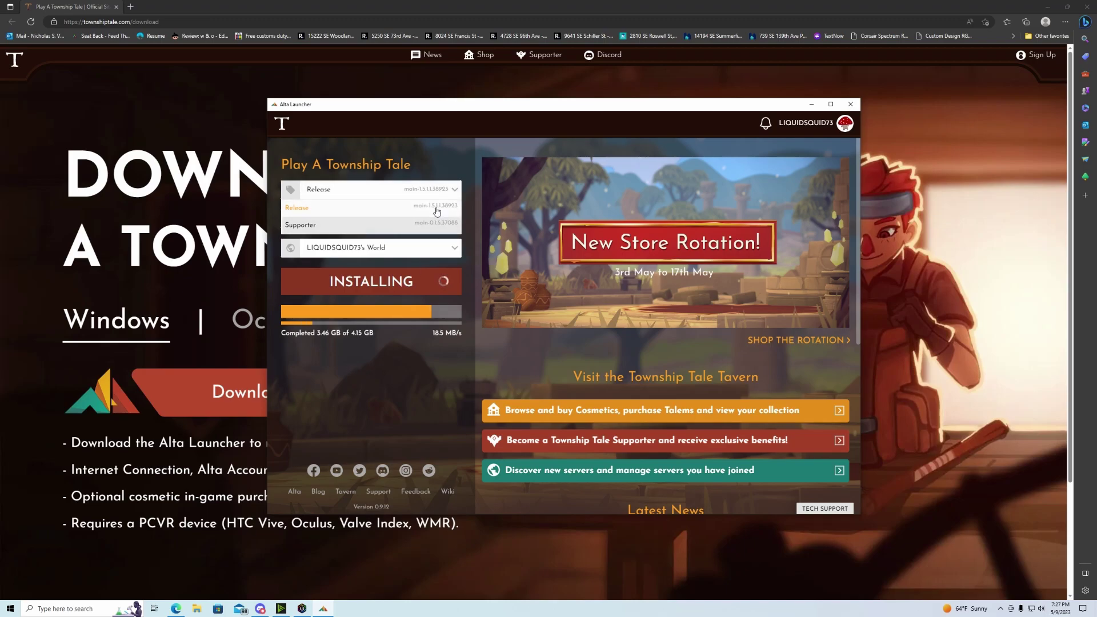
pyautogui.click(380, 377)
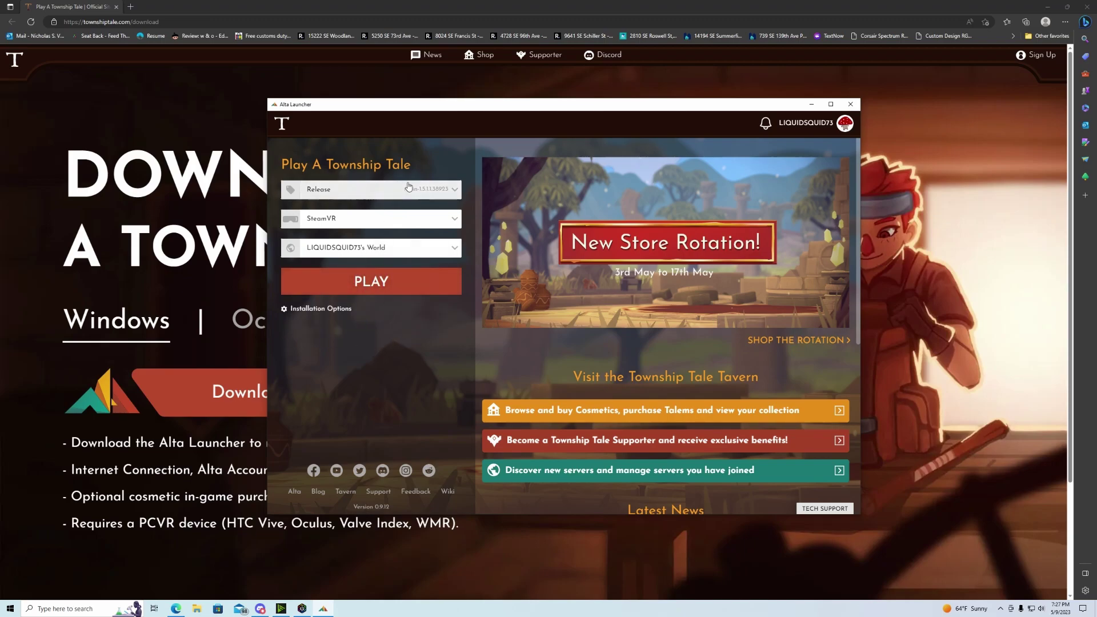
# - Preview the Supporter branch update, switch back to Release, and show the game's installation options
pyautogui.click(349, 189)
pyautogui.click(335, 225)
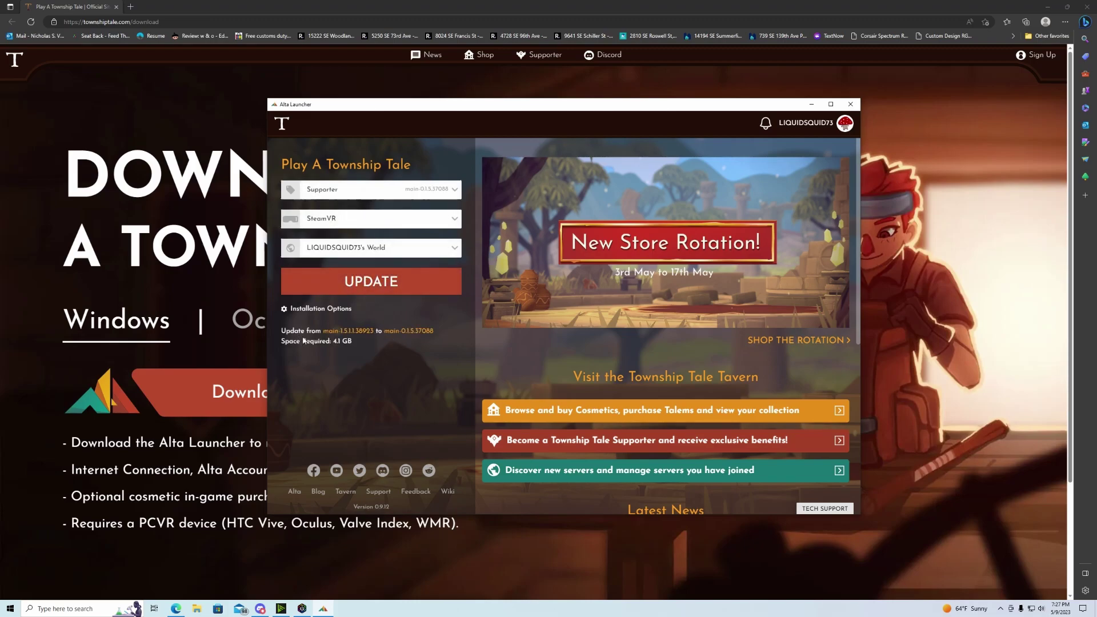
pyautogui.click(348, 190)
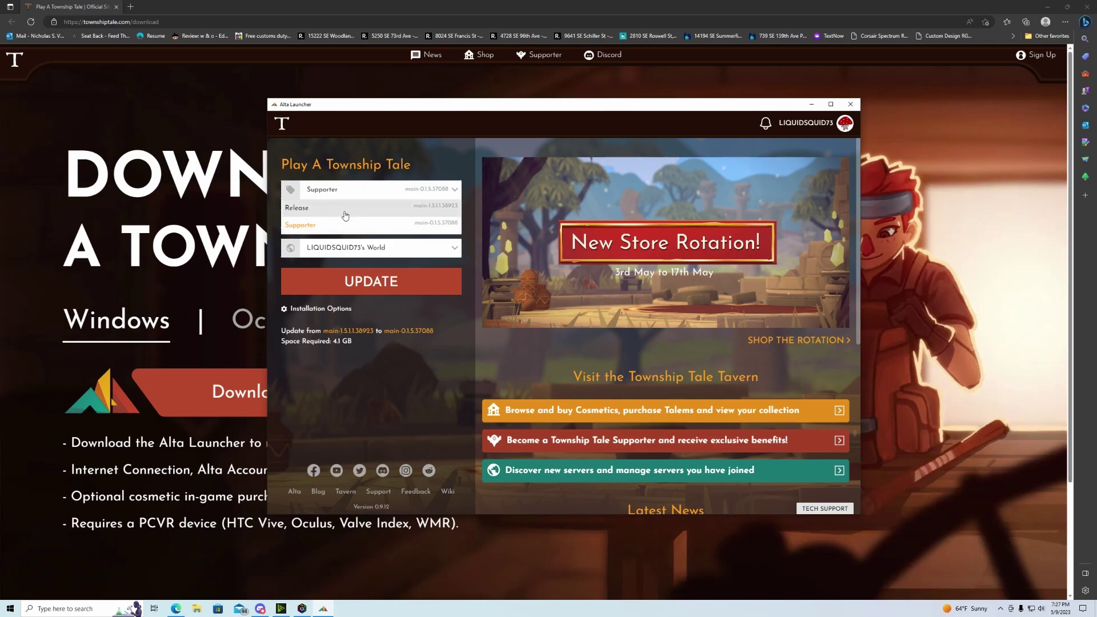
pyautogui.click(337, 209)
pyautogui.click(321, 310)
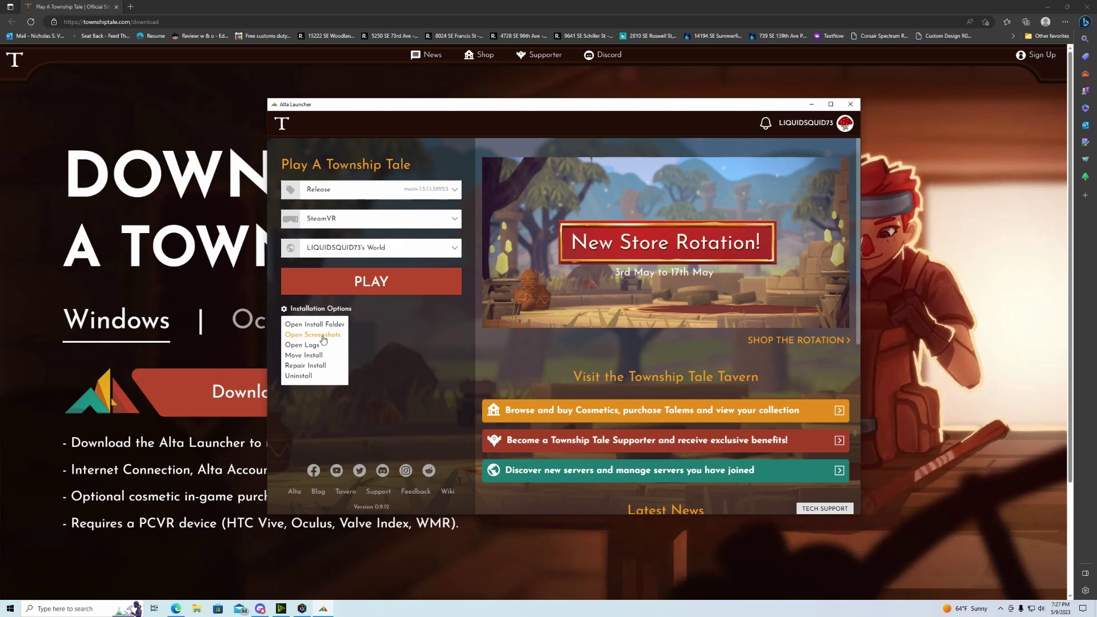
pyautogui.click(323, 339)
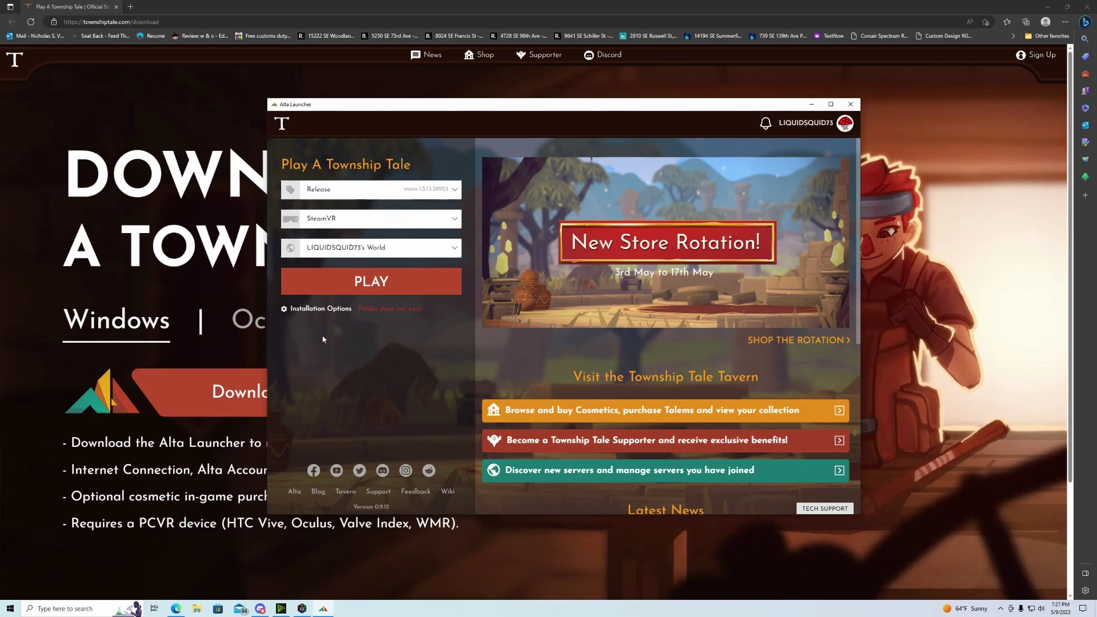
pyautogui.click(345, 309)
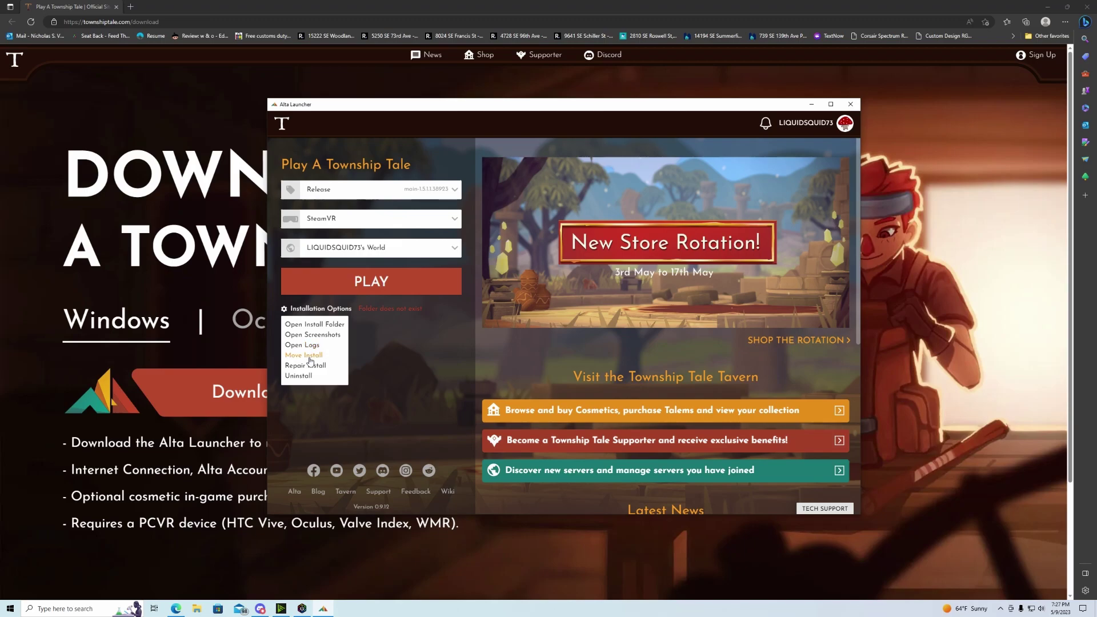
pyautogui.click(310, 356)
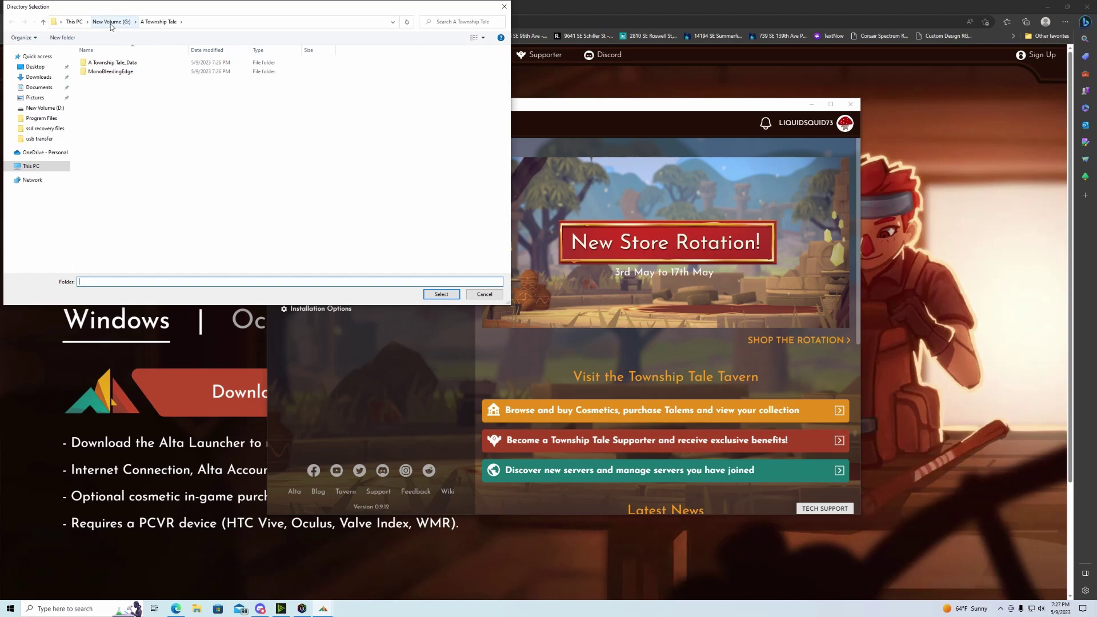
pyautogui.click(32, 166)
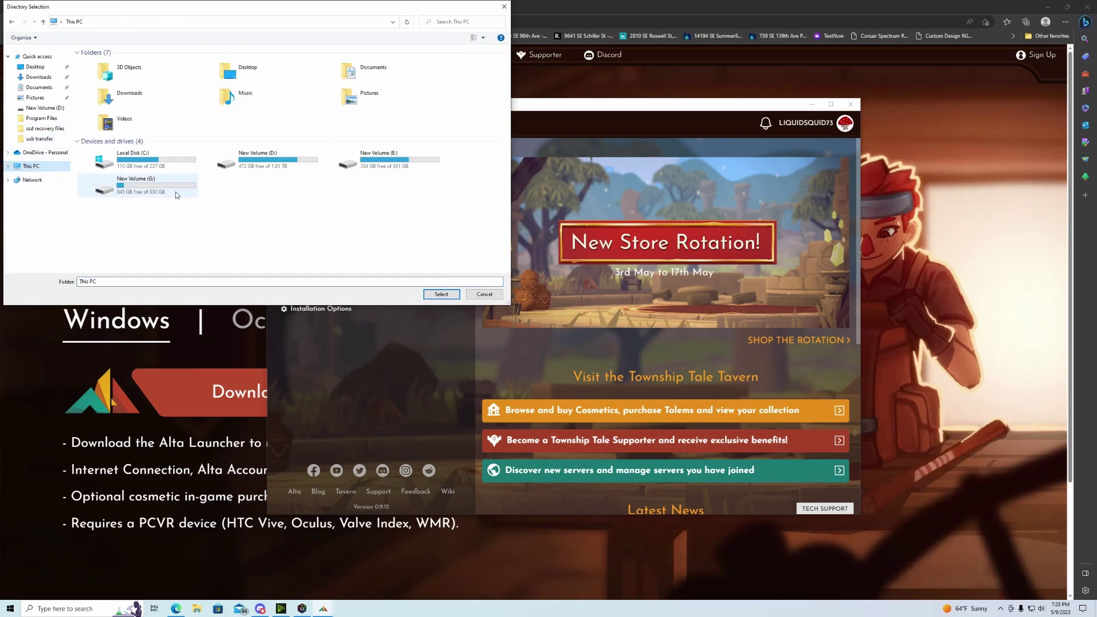
pyautogui.click(485, 294)
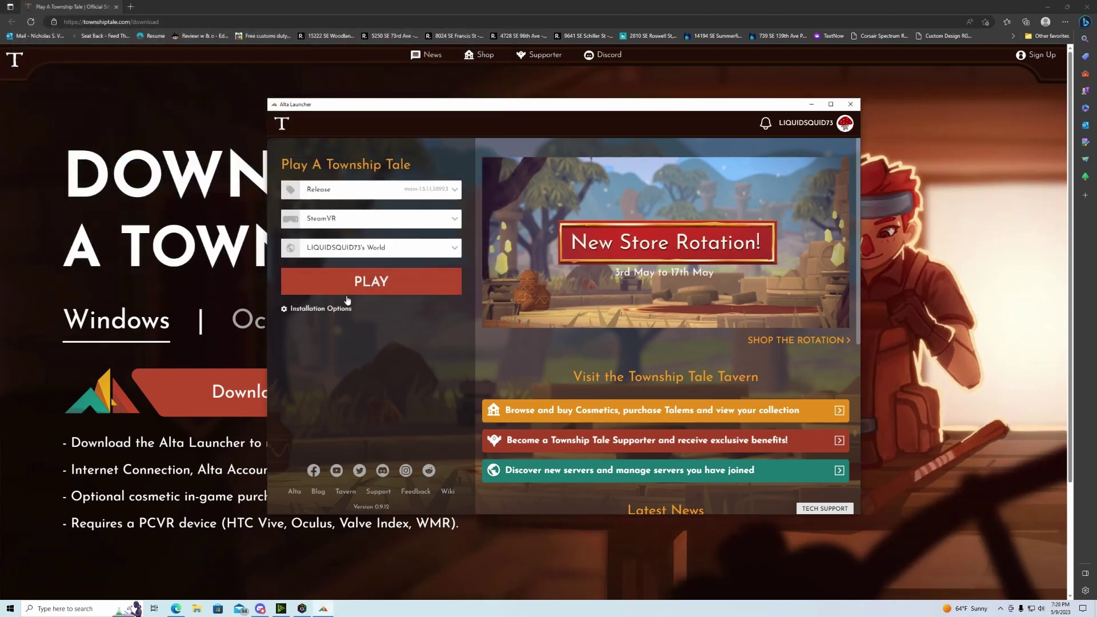
pyautogui.click(318, 309)
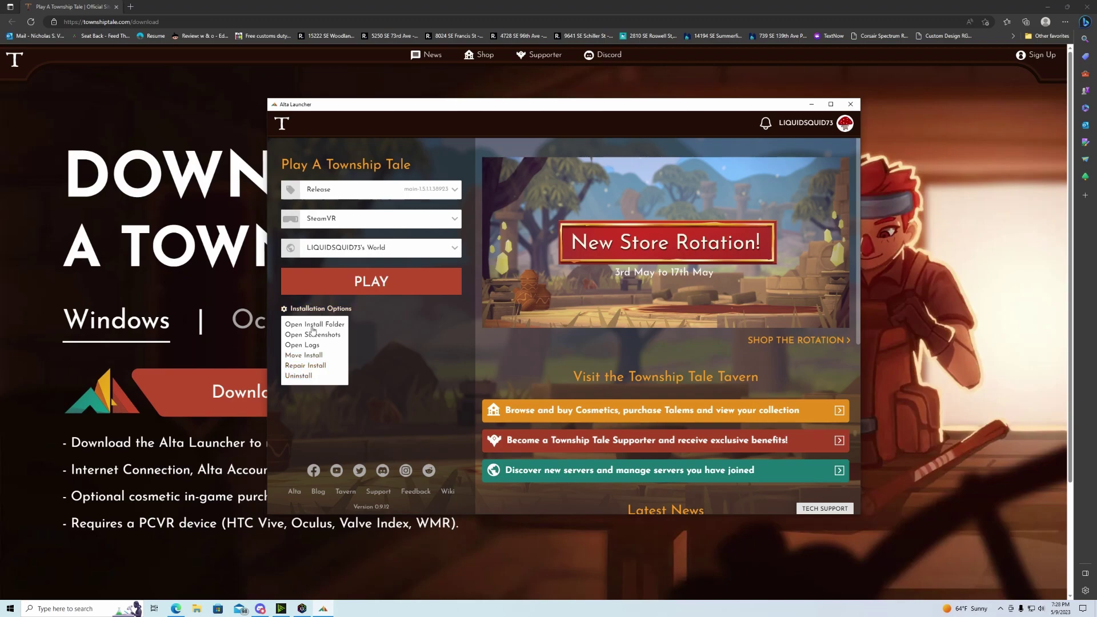
pyautogui.click(399, 336)
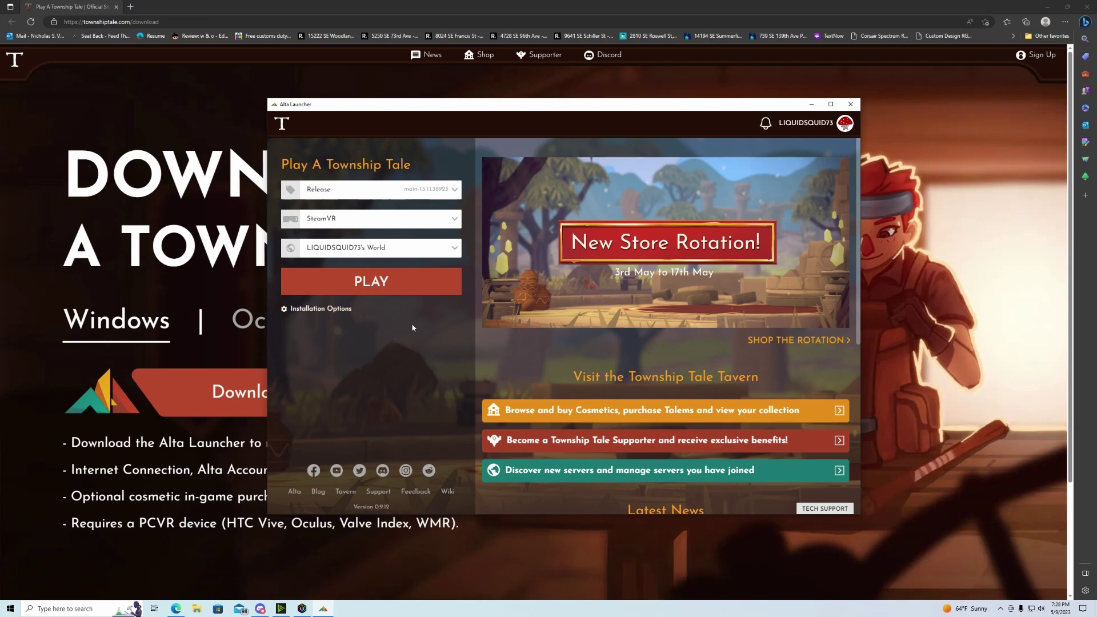